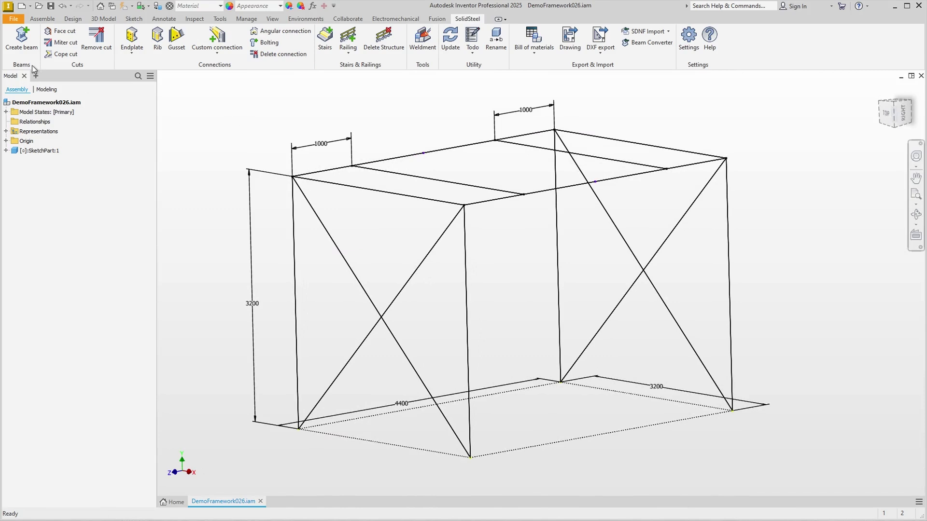
Step: Create HEB 240 columns on the four vertical sketch lines
left_click(21, 39)
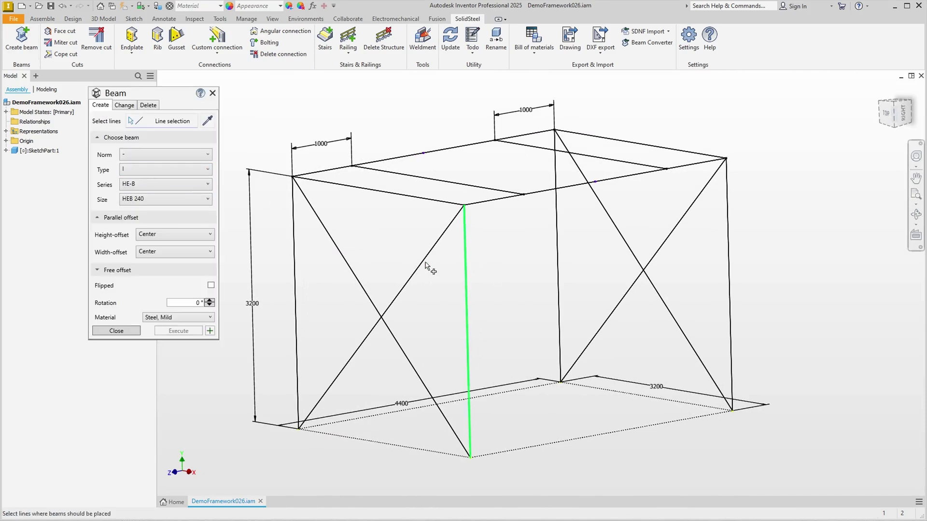
left_click(466, 265)
left_click(298, 236)
left_click(557, 226)
left_click(720, 237)
left_click(210, 331)
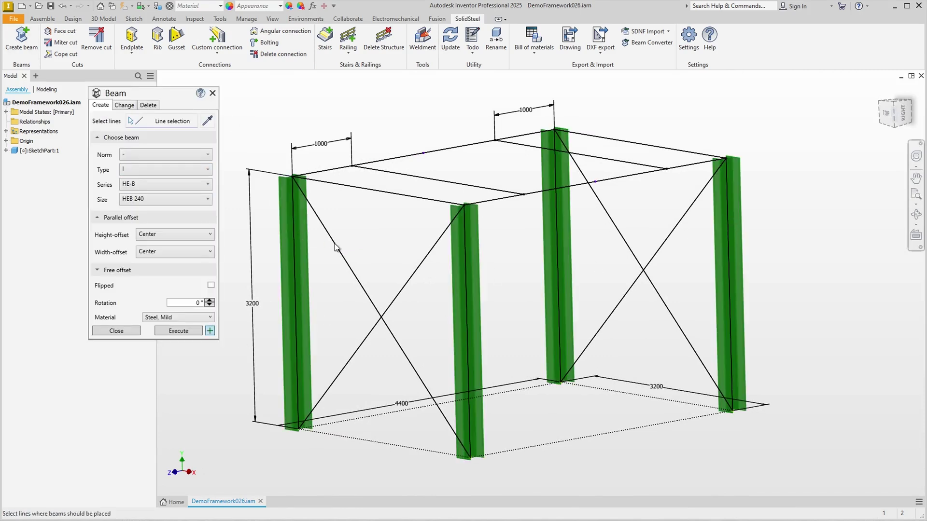
Step: Place beams on the four top sketch lines with the height offset aligned to Top
left_click(358, 176)
left_click(434, 150)
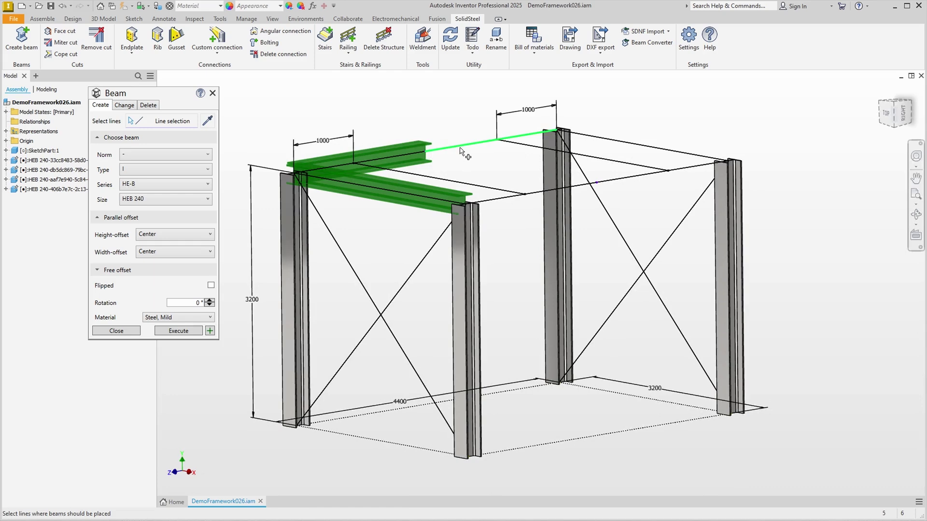
left_click(630, 144)
left_click(554, 190)
left_click(164, 235)
left_click(151, 249)
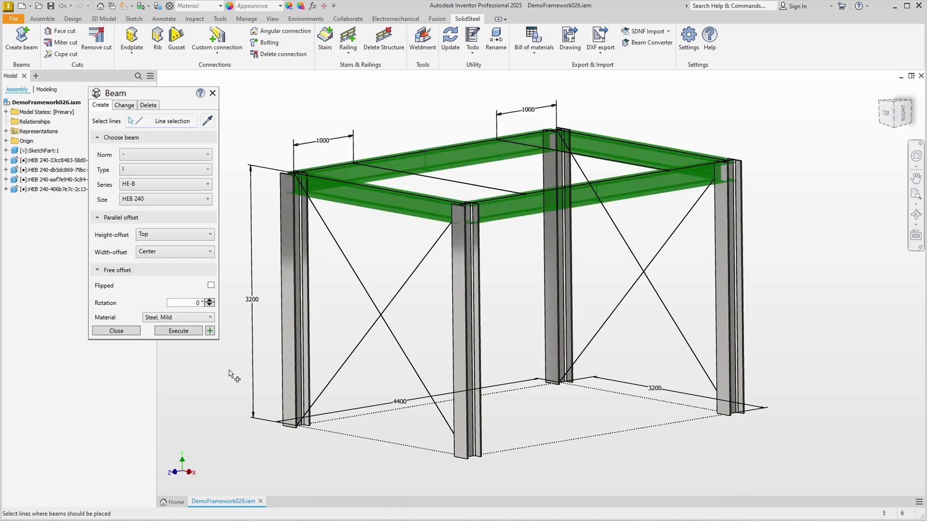
left_click(189, 334)
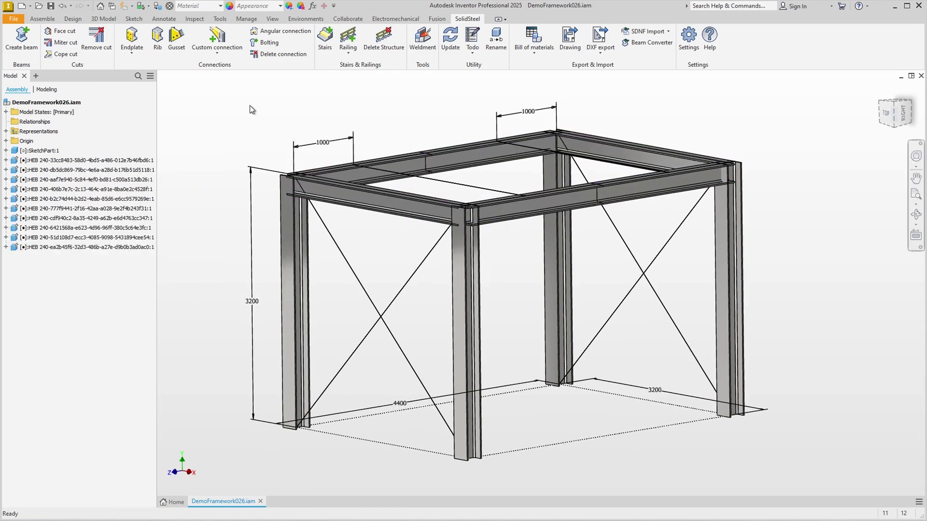
scroll(250, 105, "up", 2)
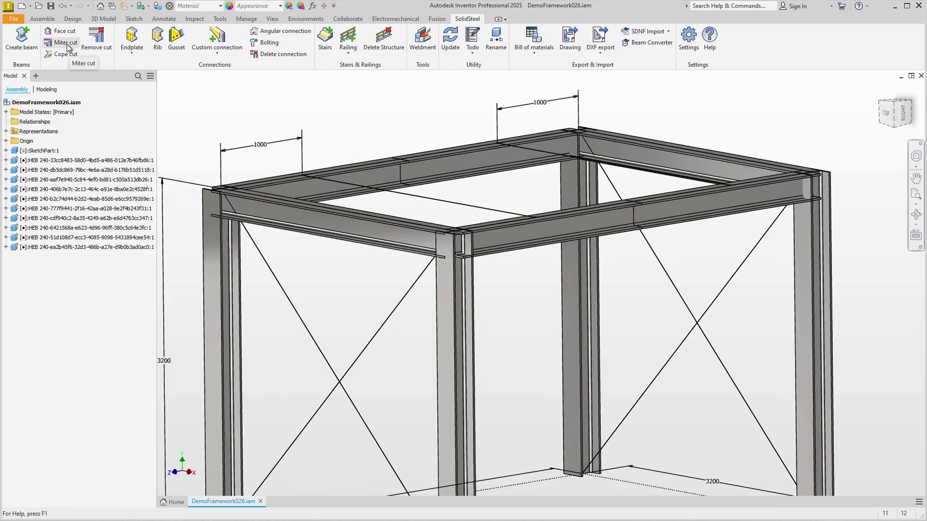
Step: Add double endplates from the IH1B 240x27 preset to the front-left top beam
left_click(132, 37)
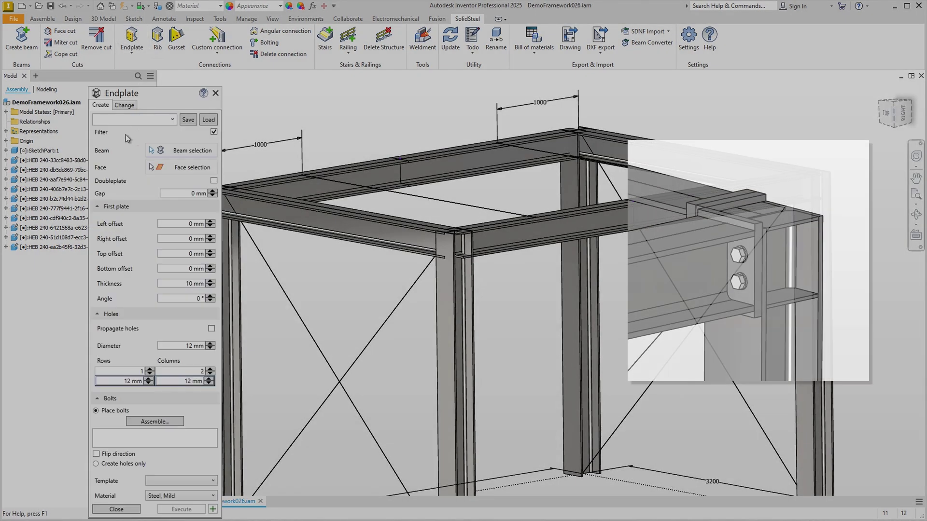
left_click(228, 205)
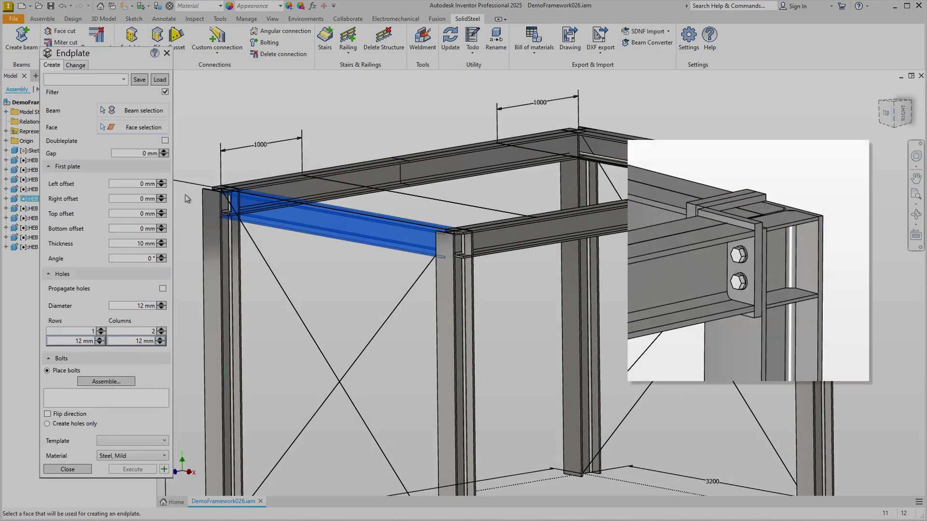
left_click(165, 141)
left_click(84, 79)
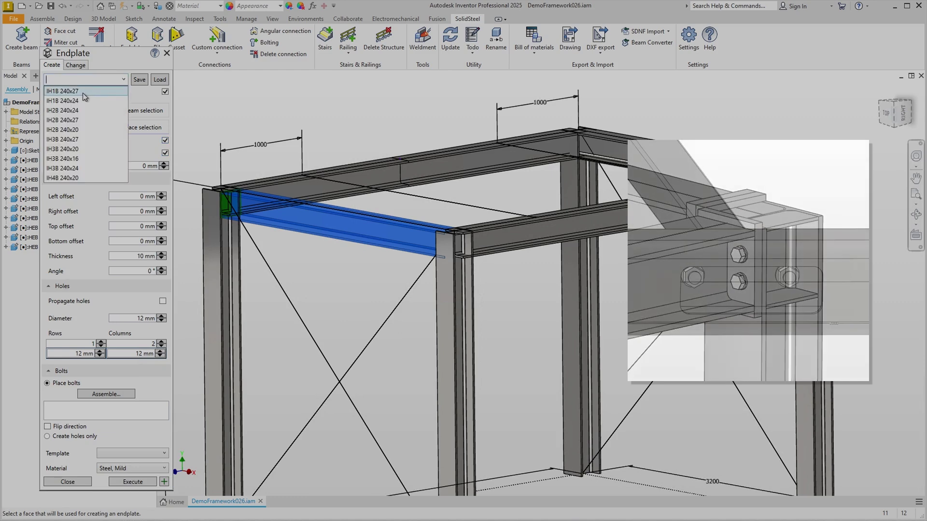
left_click(80, 93)
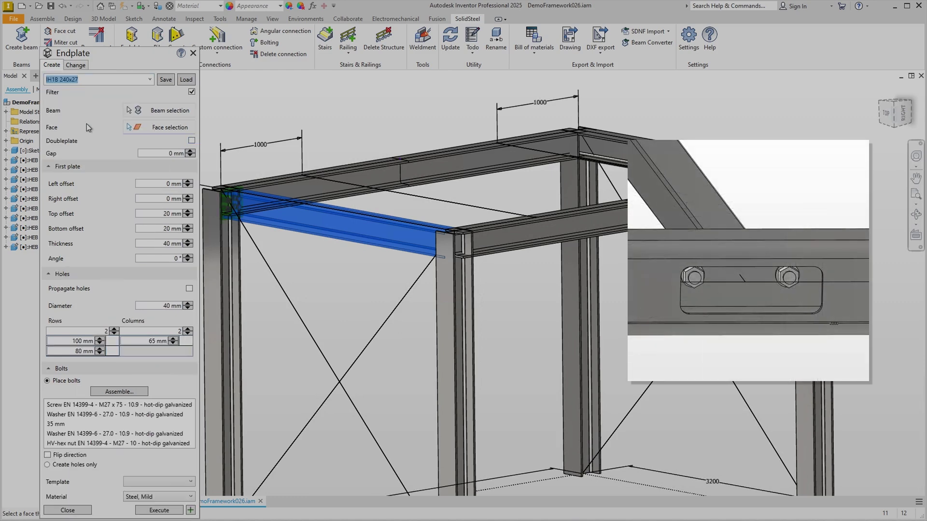
left_click_drag(119, 48, 124, 22)
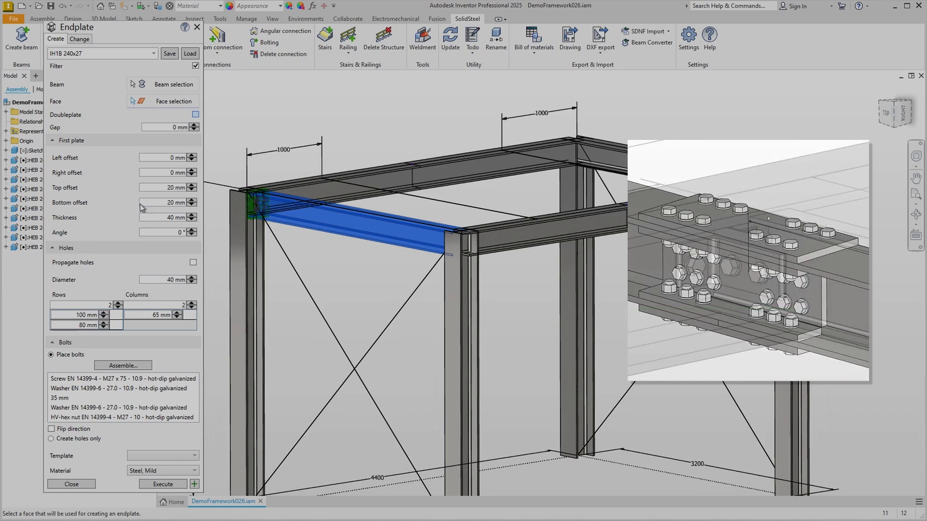
left_click(196, 115)
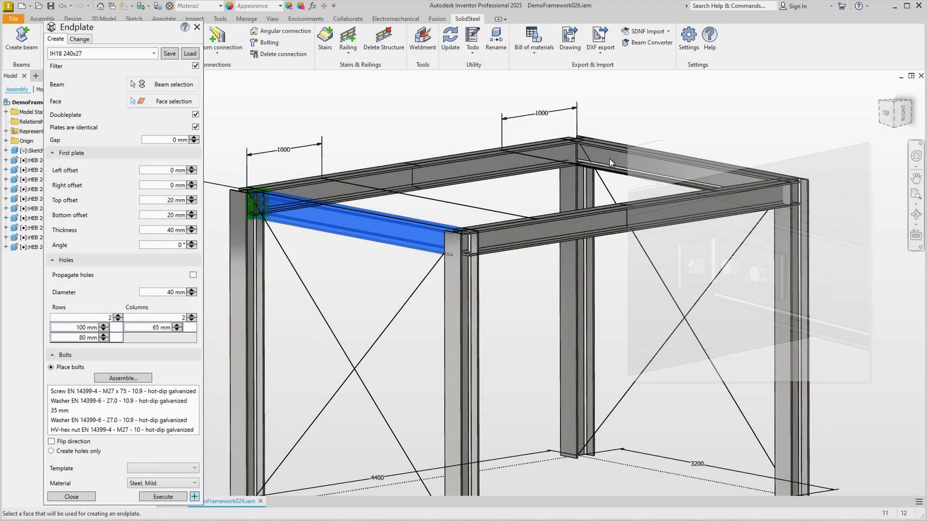
key("Return")
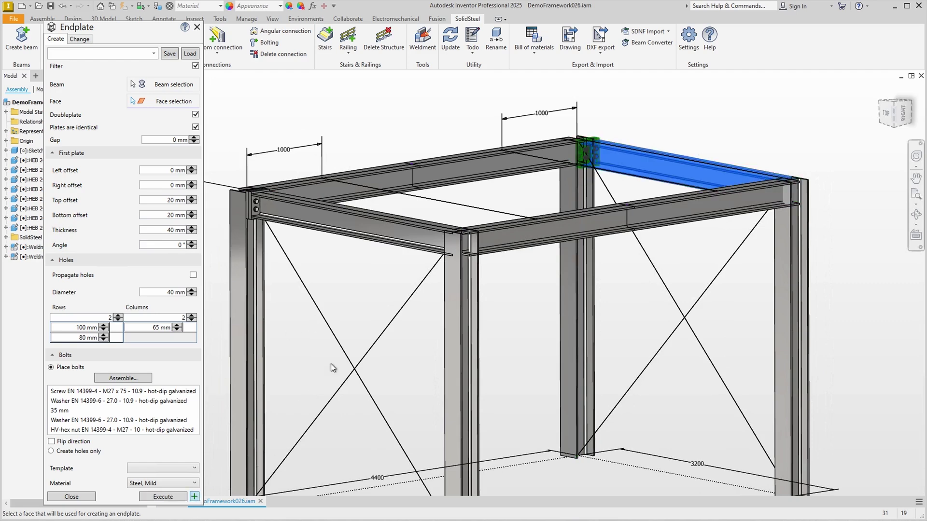
Step: Add the same double endplates to the remaining top beam ends at the back and right
middle_click_drag(359, 334, 409, 153, "shift")
left_click(409, 152)
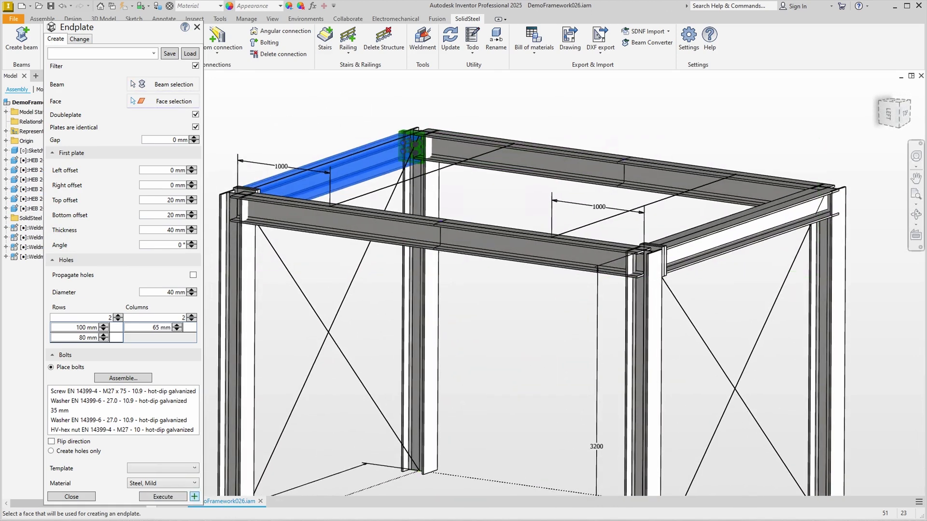
middle_click_drag(739, 285, 743, 273, "shift")
left_click(771, 243)
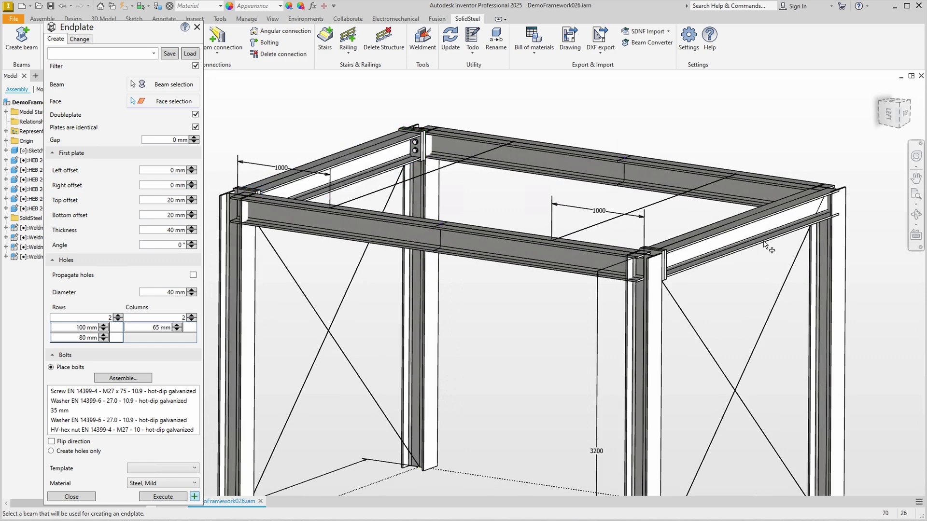
left_click(193, 500)
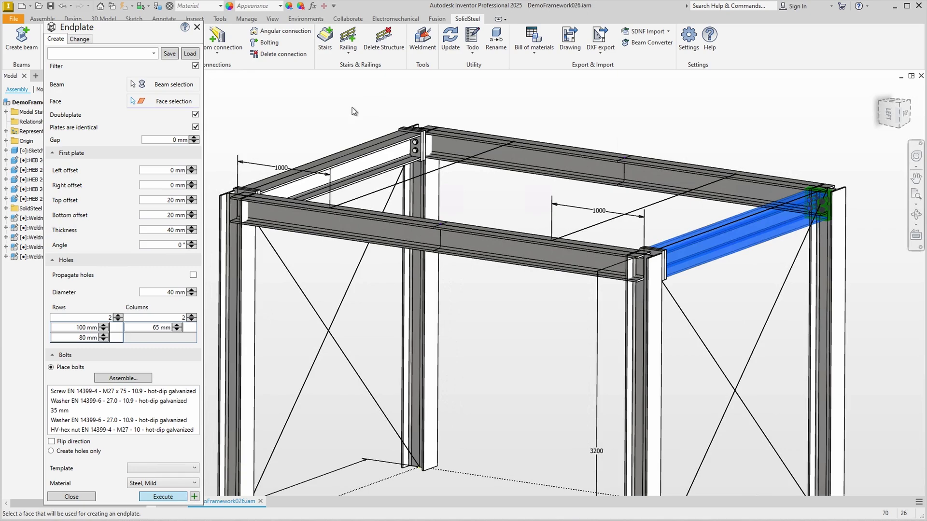
key("Return")
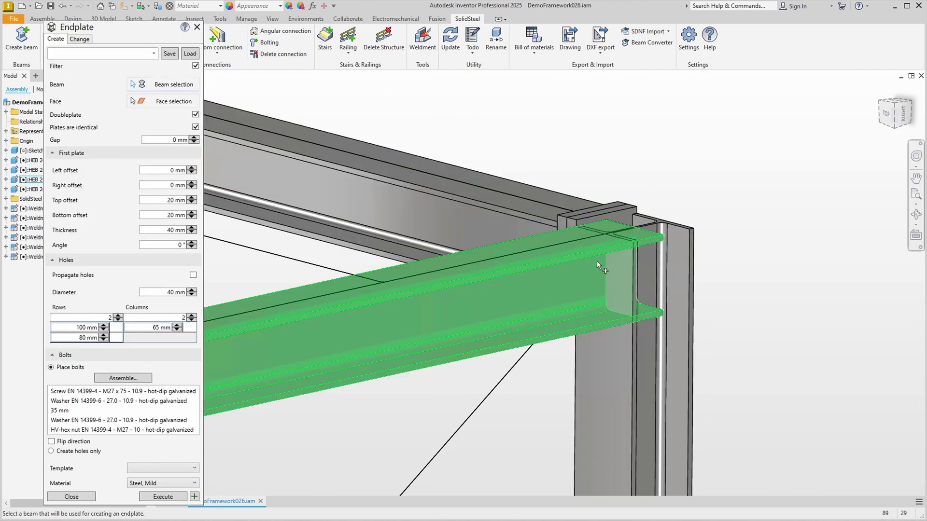
Step: Join the lower horizontal beam to its column with a 30 mm single endplate and M27 x 95 bolts
left_click(587, 261)
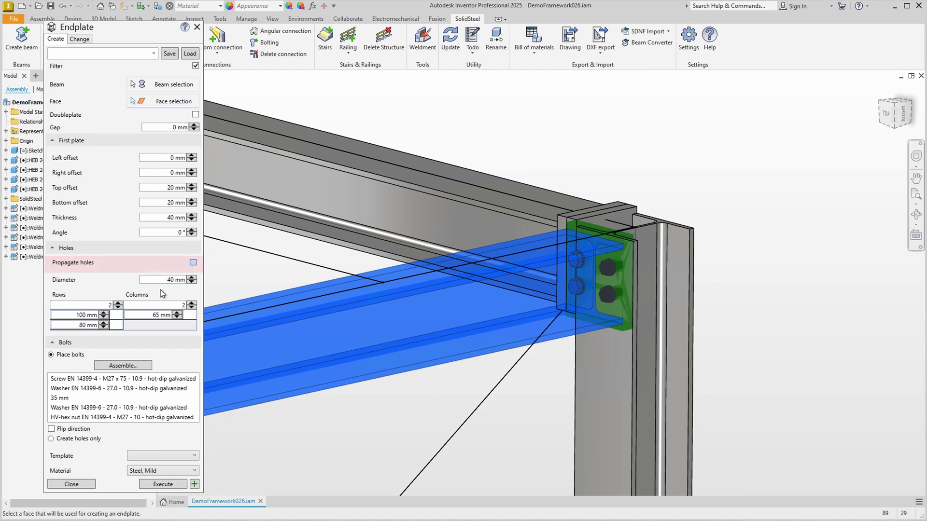
left_click(131, 367)
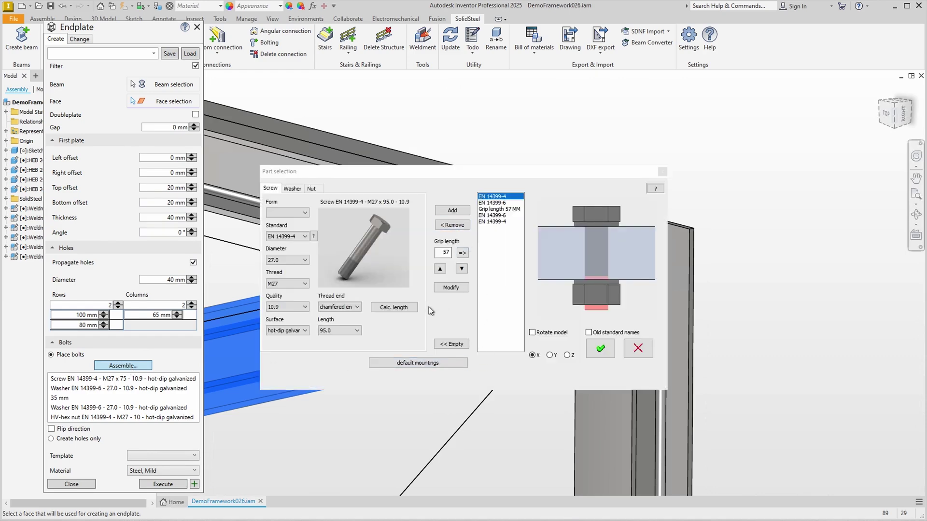
left_click(610, 355)
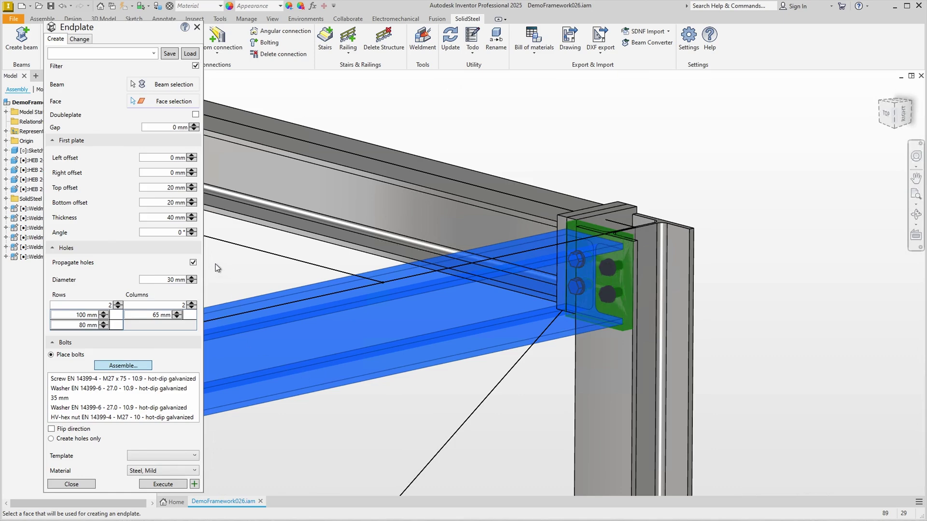
left_click(172, 218)
double_click(172, 218)
type("30")
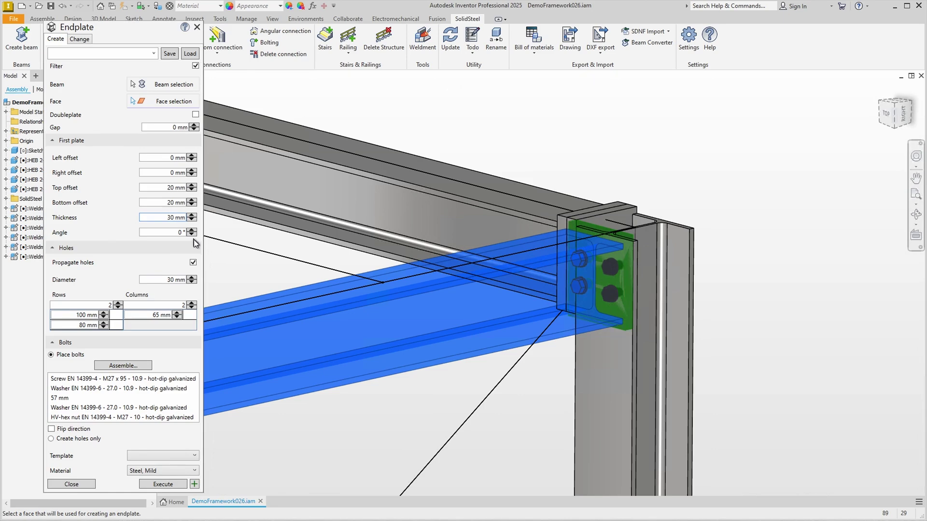
left_click(180, 485)
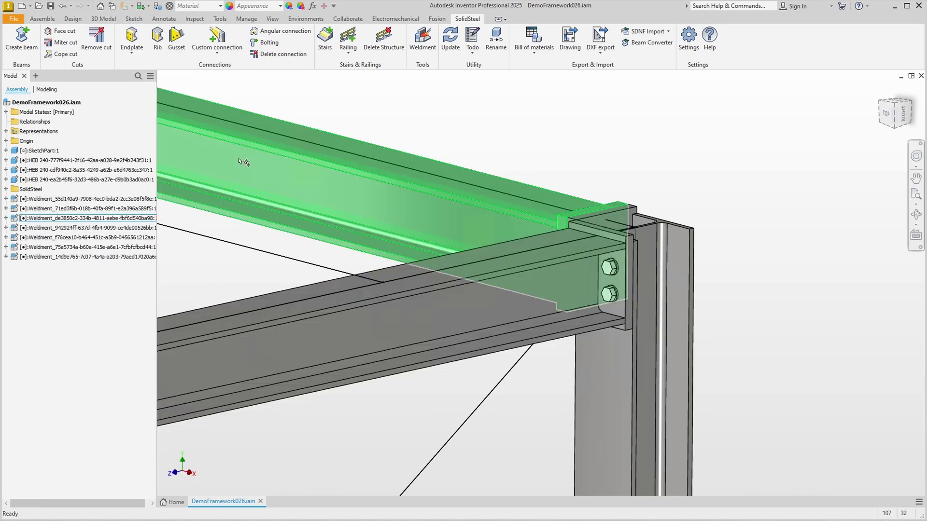
Step: Add 10 mm ribs in the column, referenced to the beam's lower and top edges
left_click(157, 45)
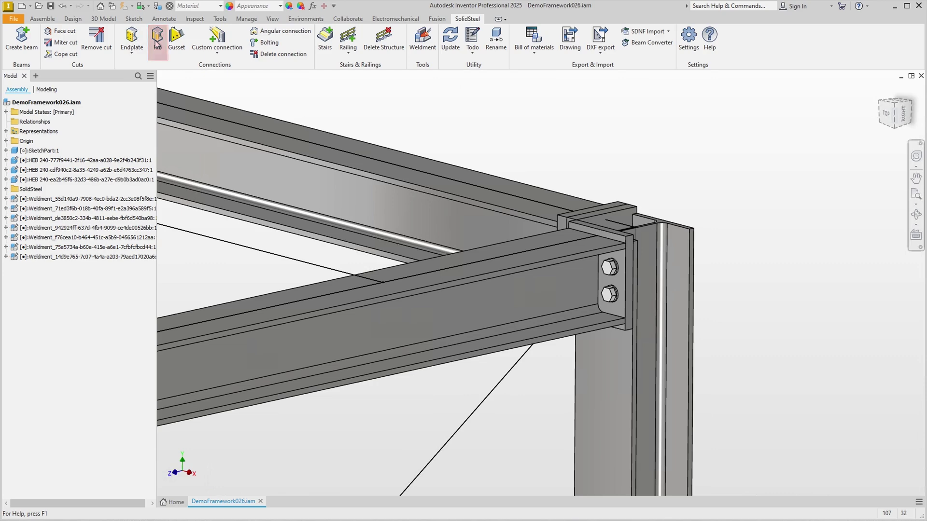
left_click(666, 321)
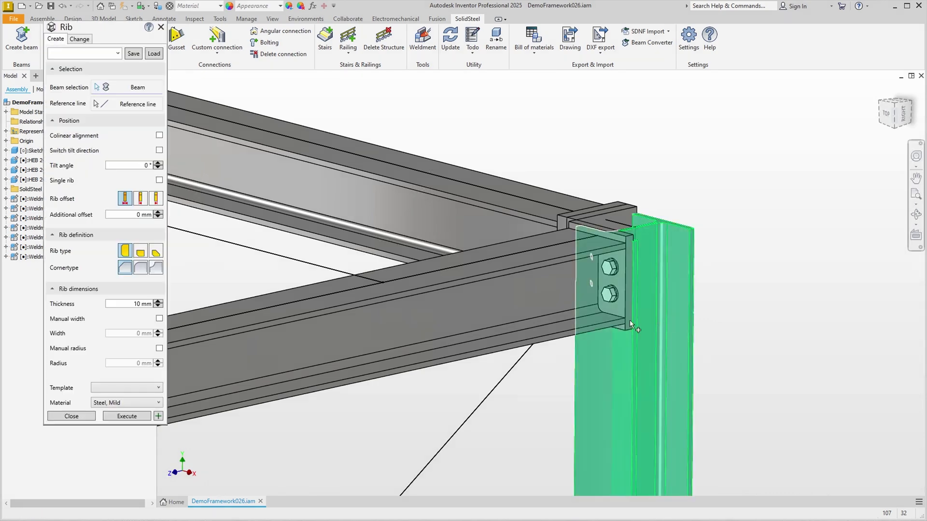
left_click(612, 327)
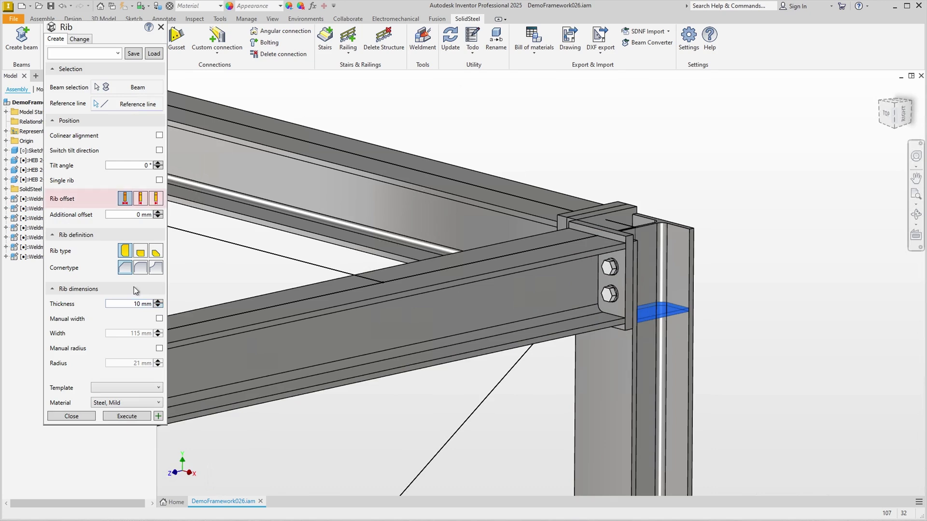
left_click(141, 202)
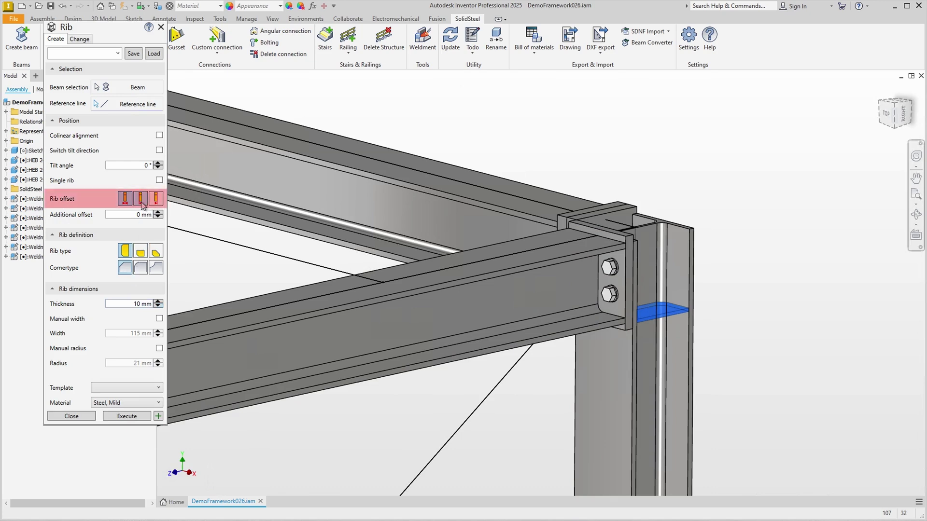
left_click(155, 199)
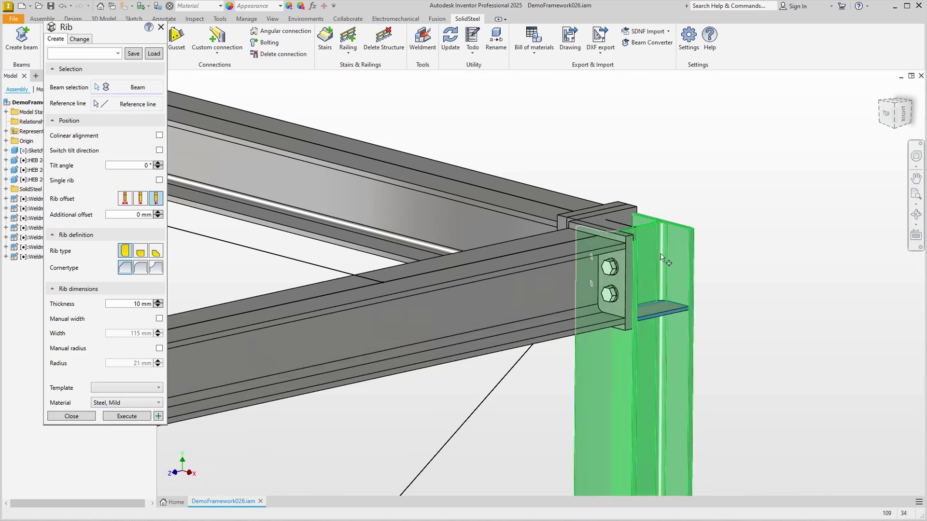
left_click(597, 250)
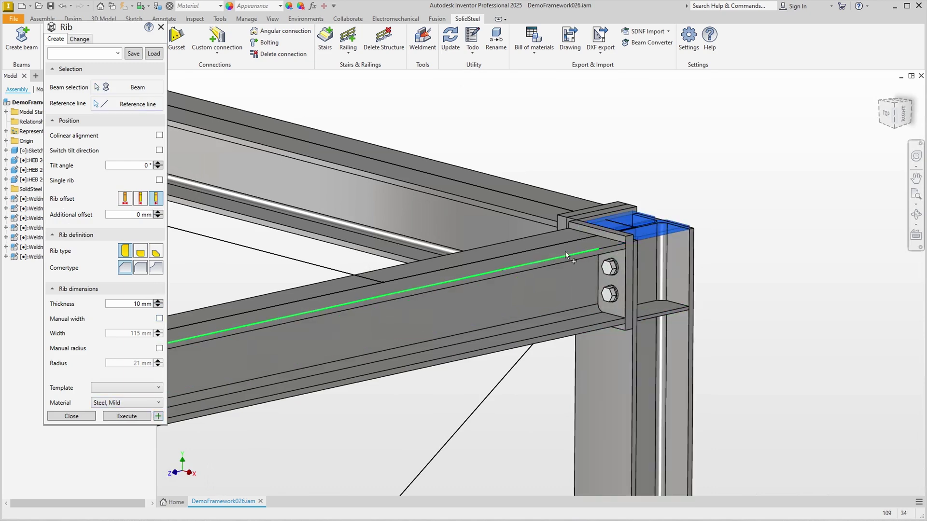
left_click(140, 199)
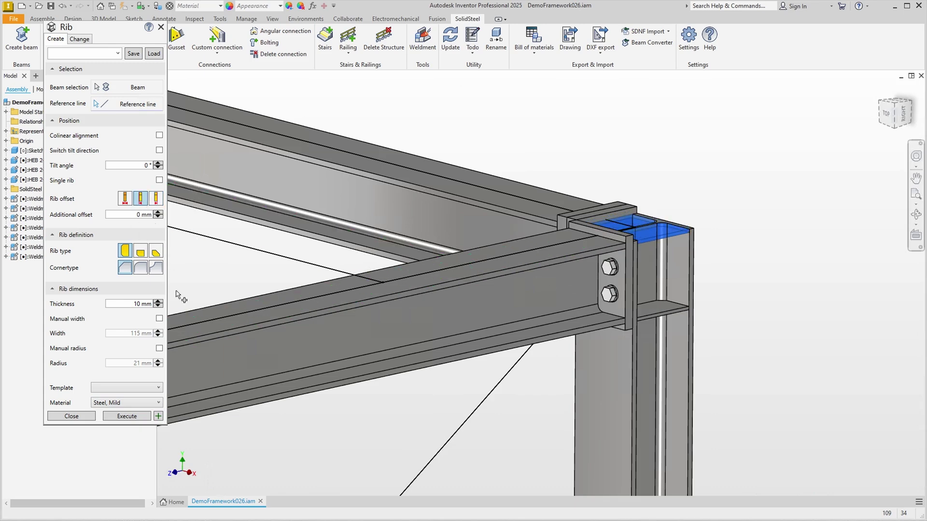
left_click(140, 418)
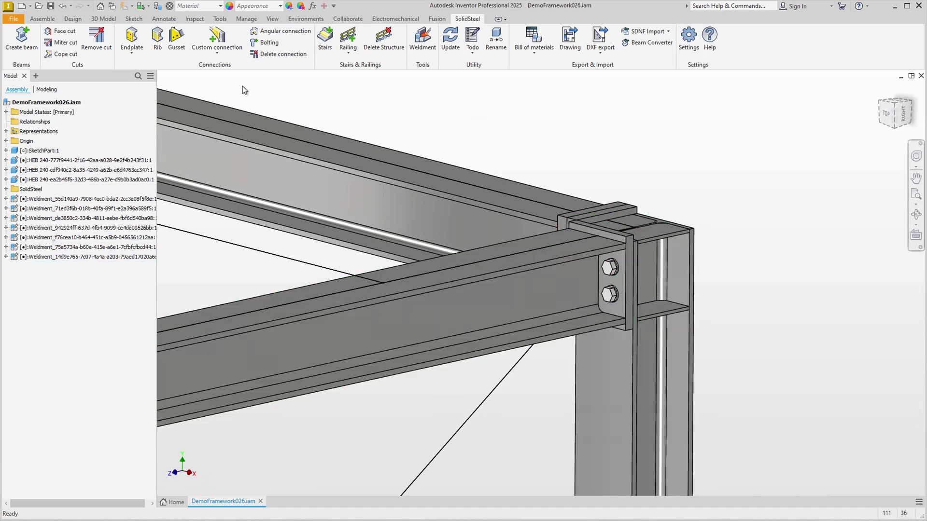
Step: Learn the beam-to-column Endplate and Rib connections as custom connection TutorialConnection1
left_click(222, 56)
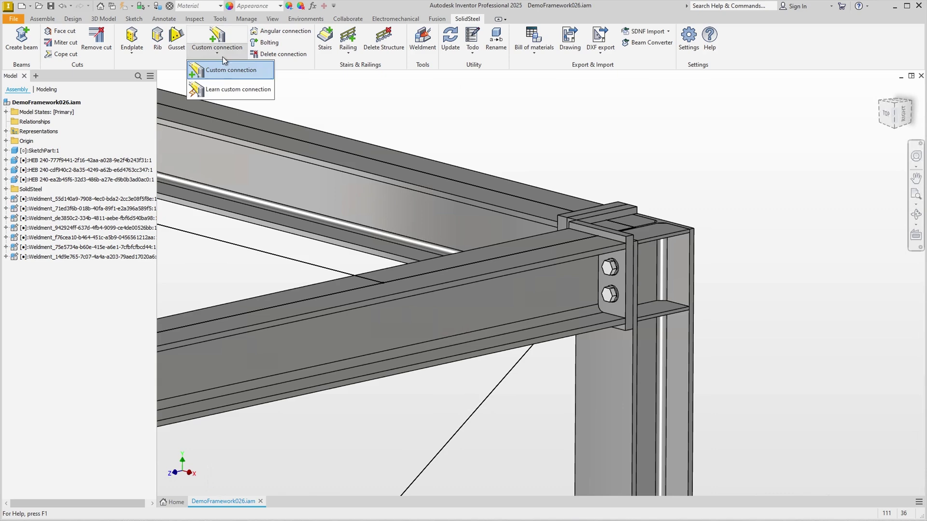
left_click(236, 92)
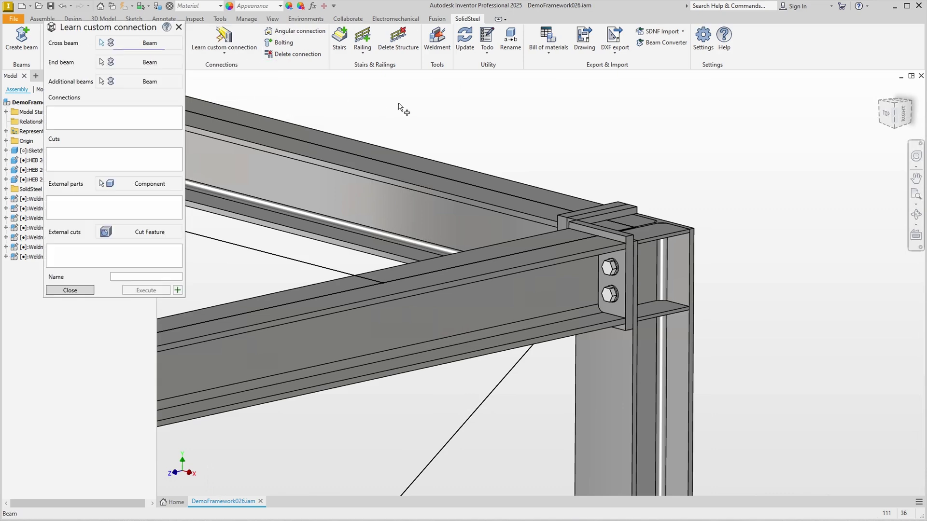
left_click_drag(103, 32, 123, 62)
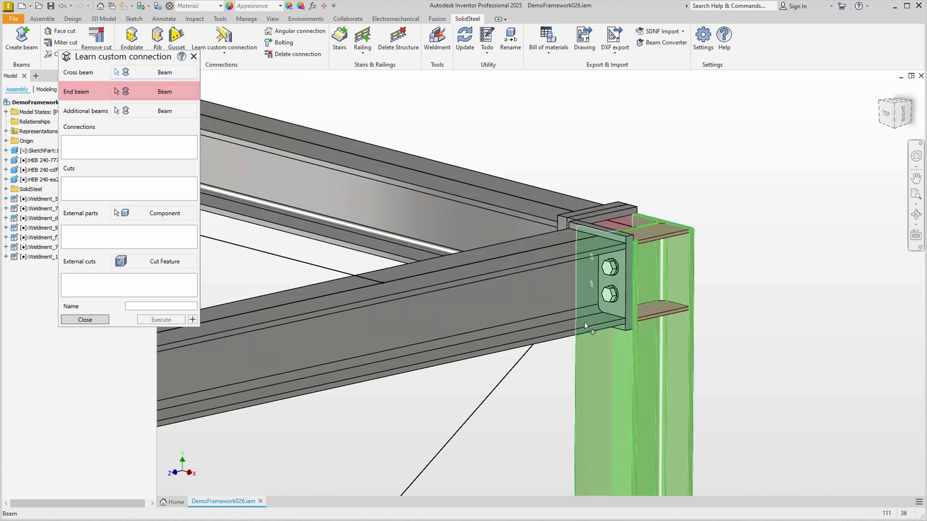
left_click(543, 299)
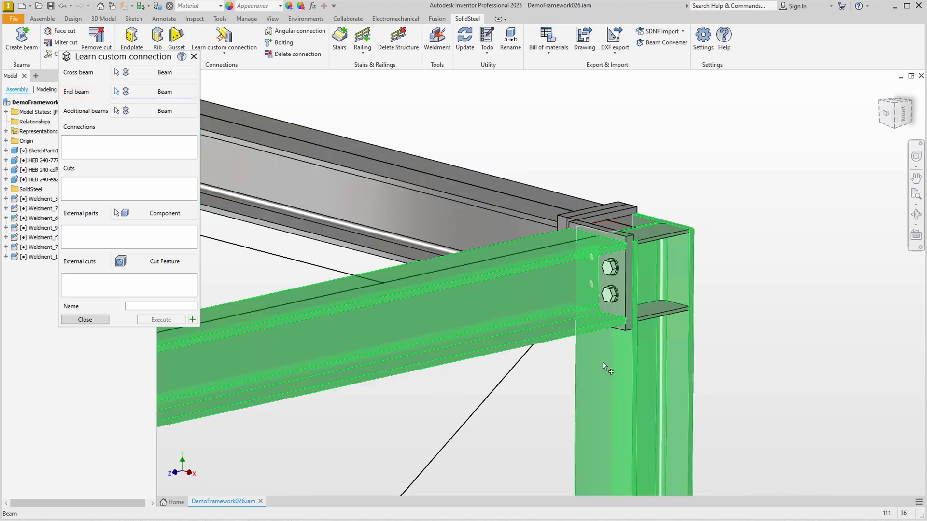
left_click(602, 363)
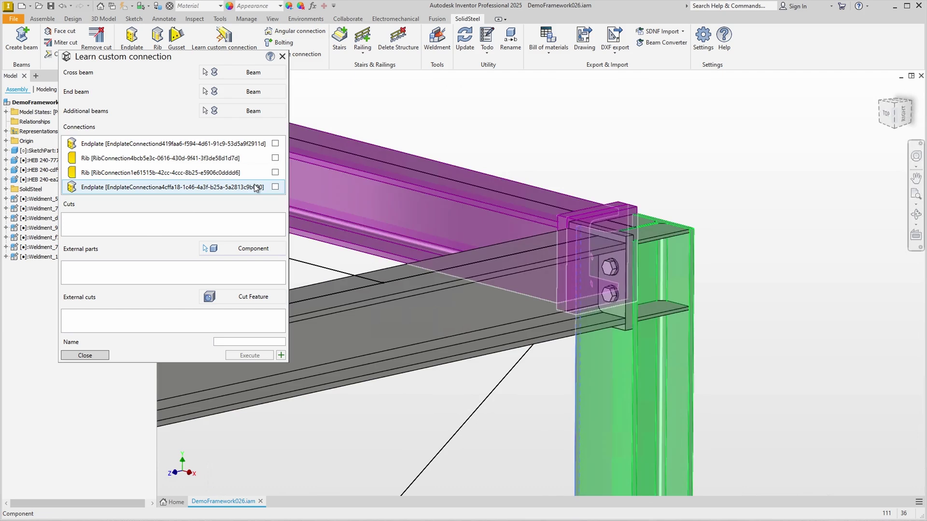
left_click(275, 144)
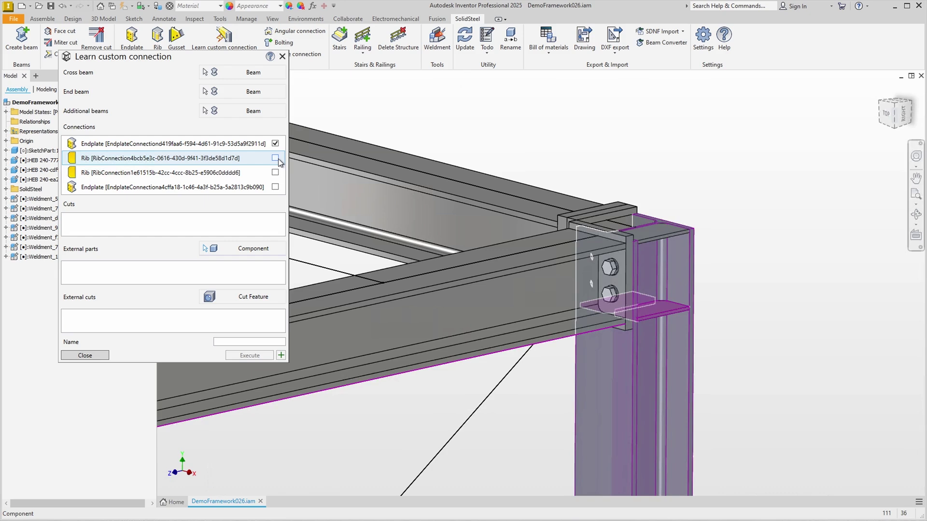
left_click(275, 158)
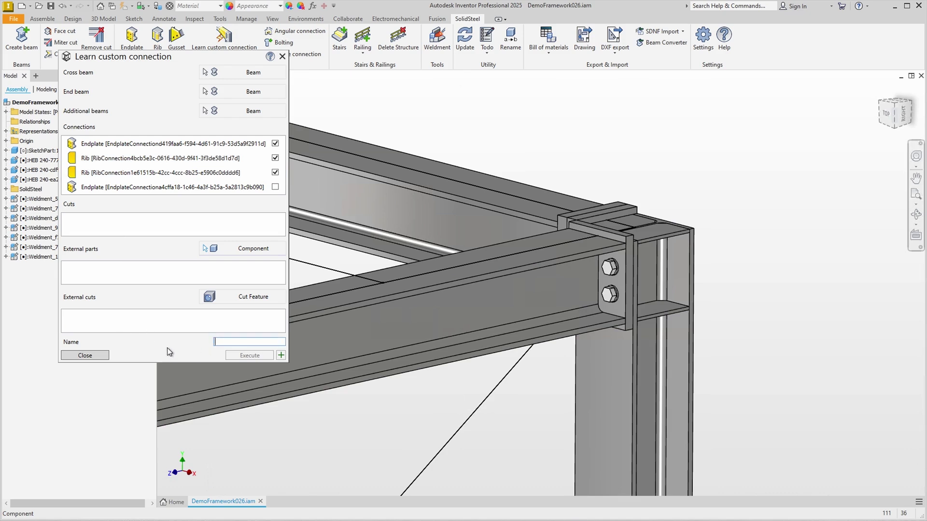
type("TutorialConnection1")
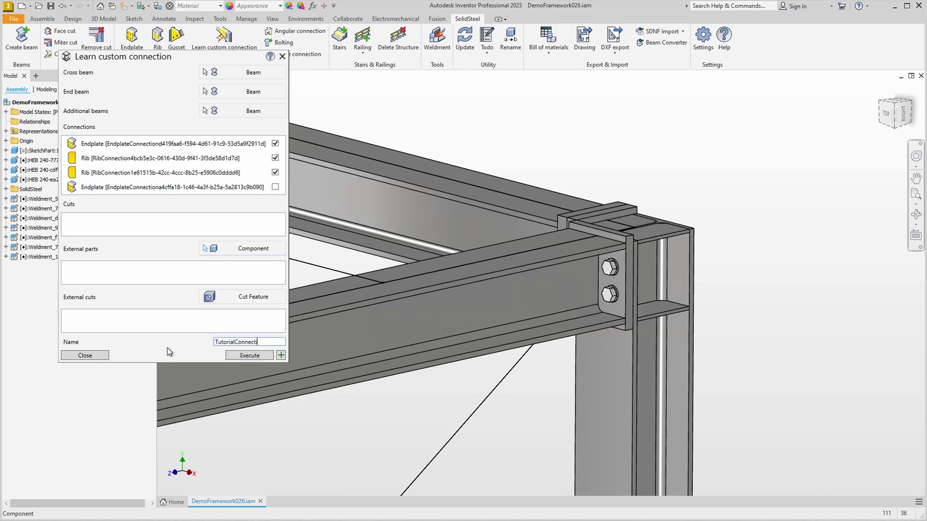
left_click(254, 356)
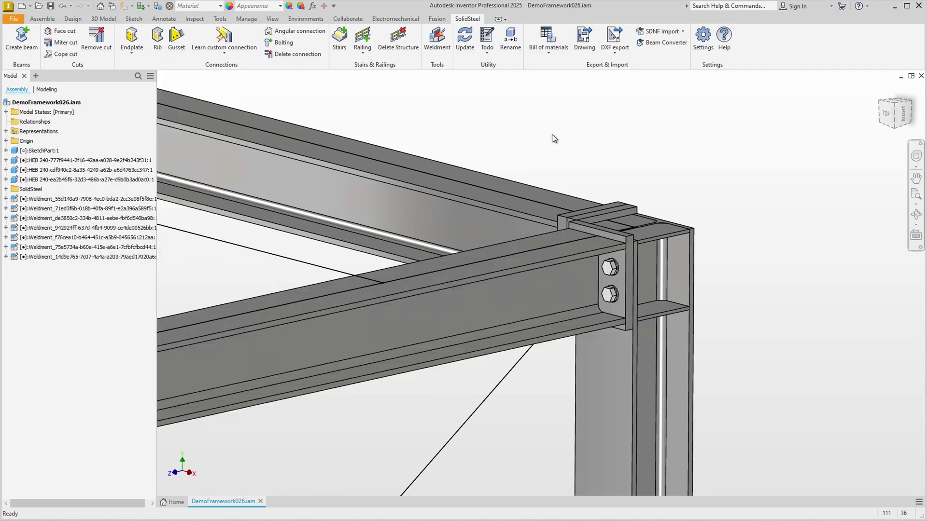
scroll(552, 134, "down", 5)
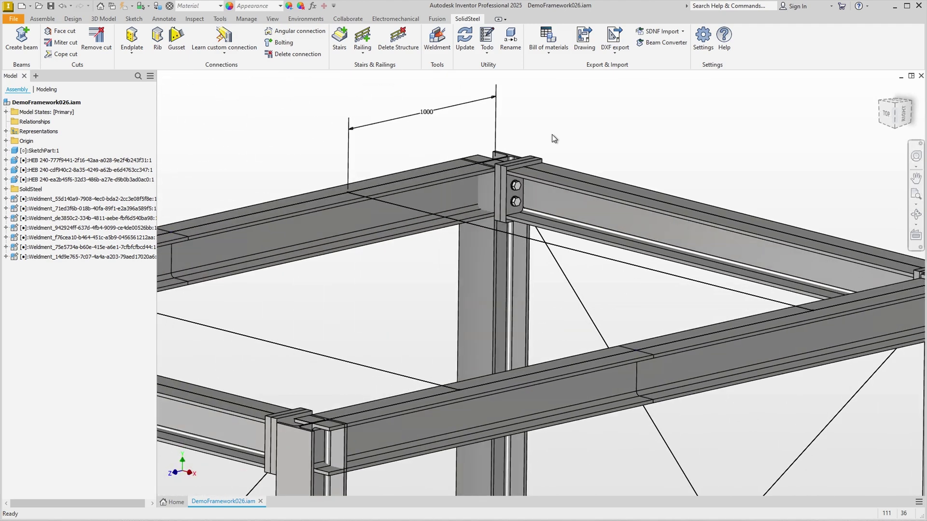
Step: Pick another top beam and its column, then choose TutorialConnection1 to preview it there
left_click(224, 51)
left_click(223, 71)
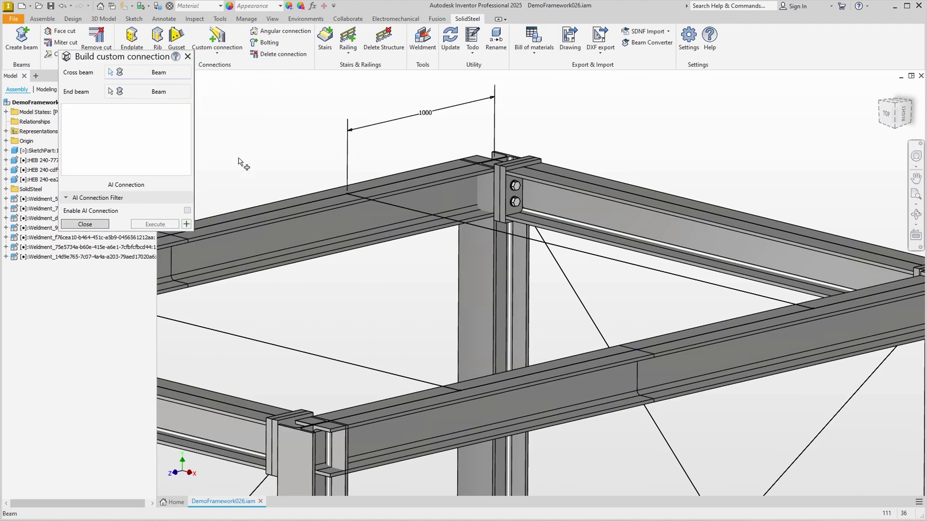
left_click(379, 214)
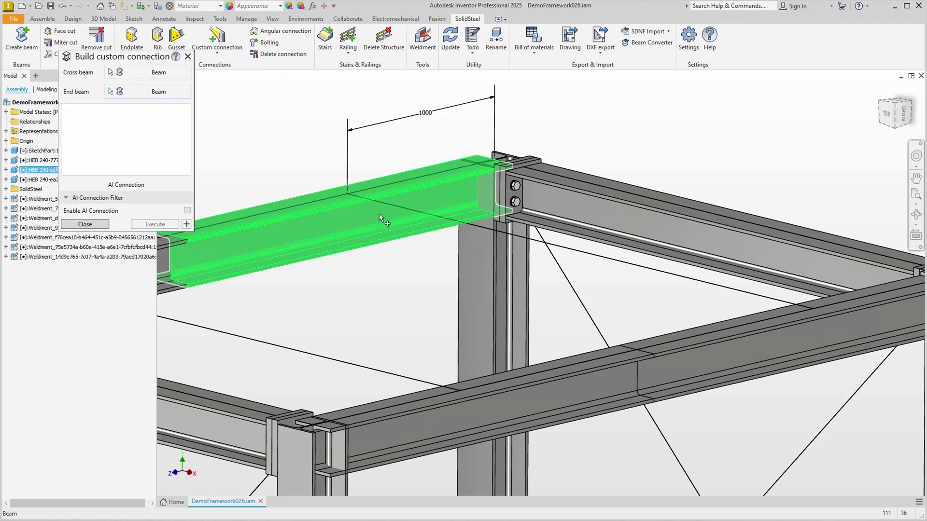
left_click(472, 251)
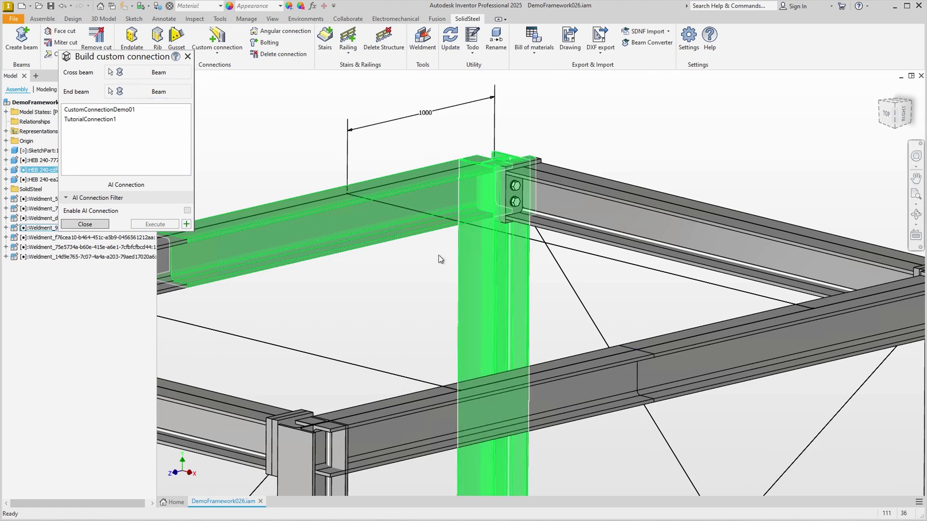
left_click_drag(122, 59, 157, 72)
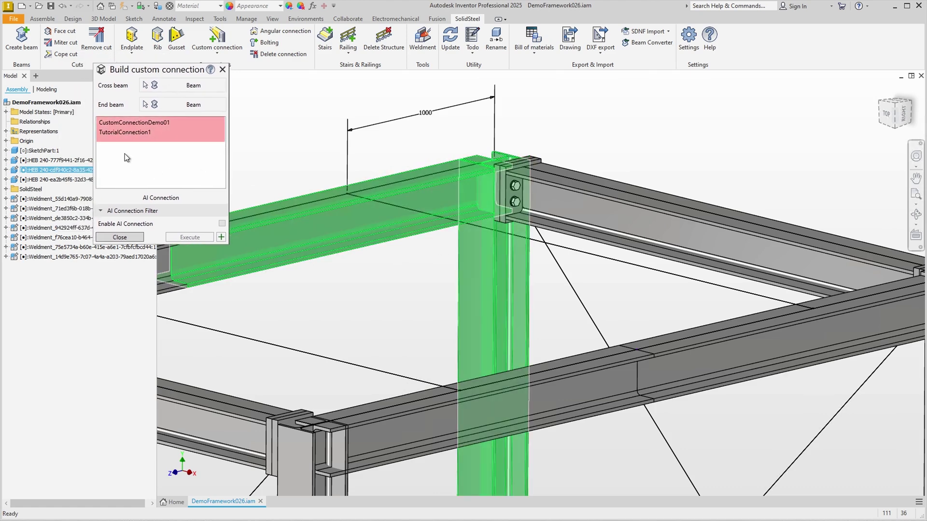
left_click(123, 135)
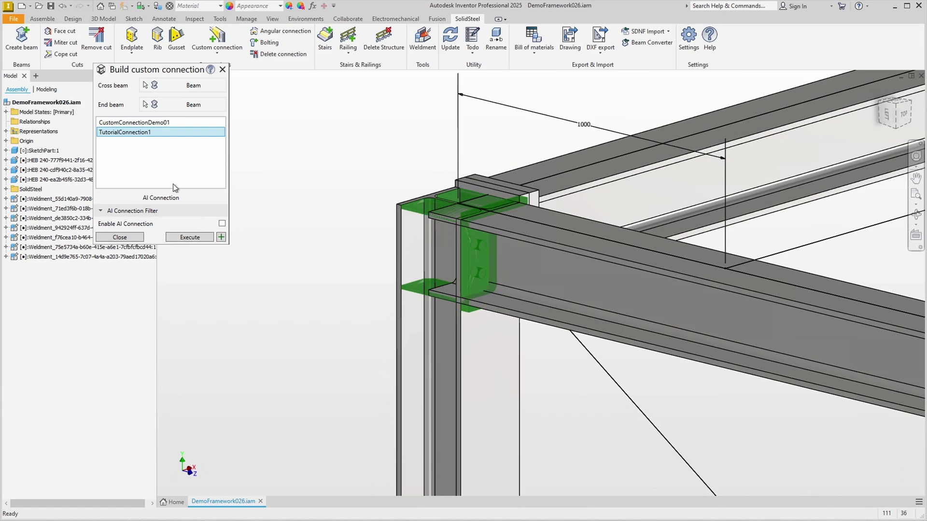
Step: Execute the previewed TutorialConnection1 on the second top corner joint
left_click(198, 237)
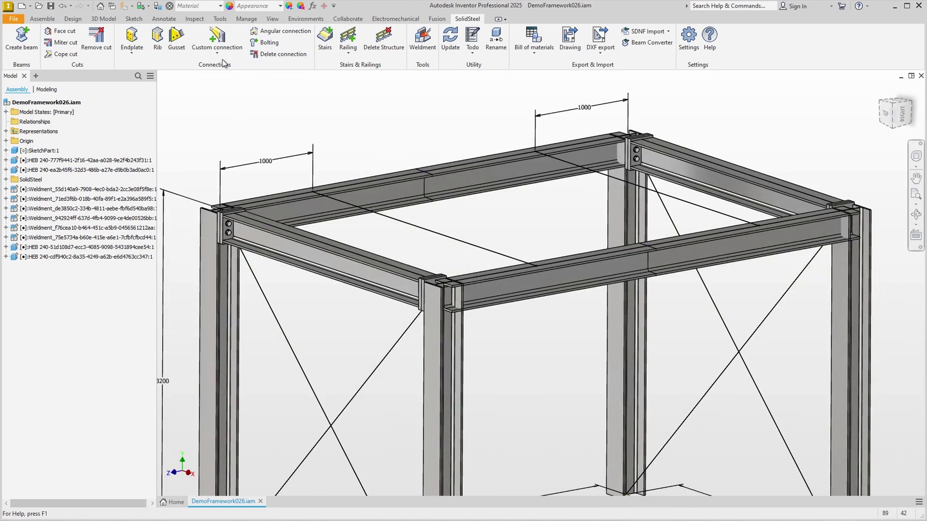
Step: Select the right-hand cross beam and column, choose TutorialConnection1, and expand the AI Connection Filter
left_click(216, 39)
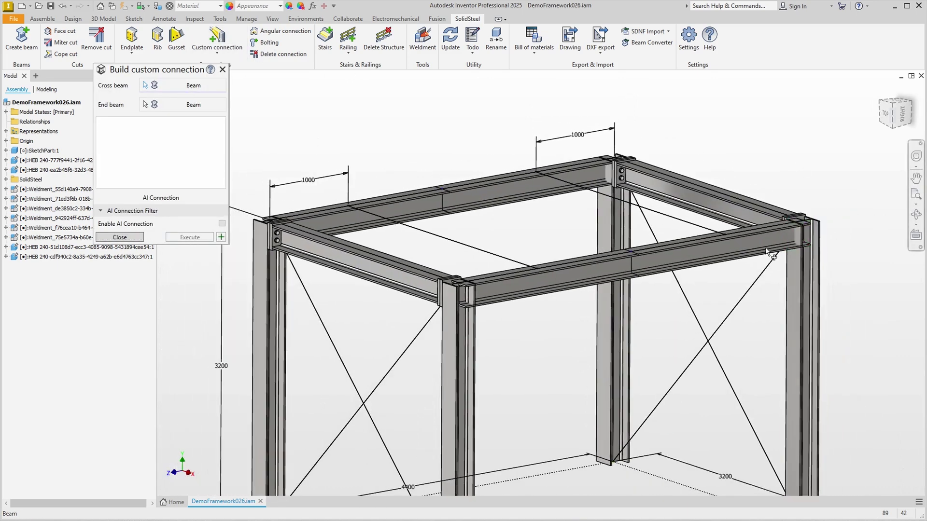
left_click(735, 256)
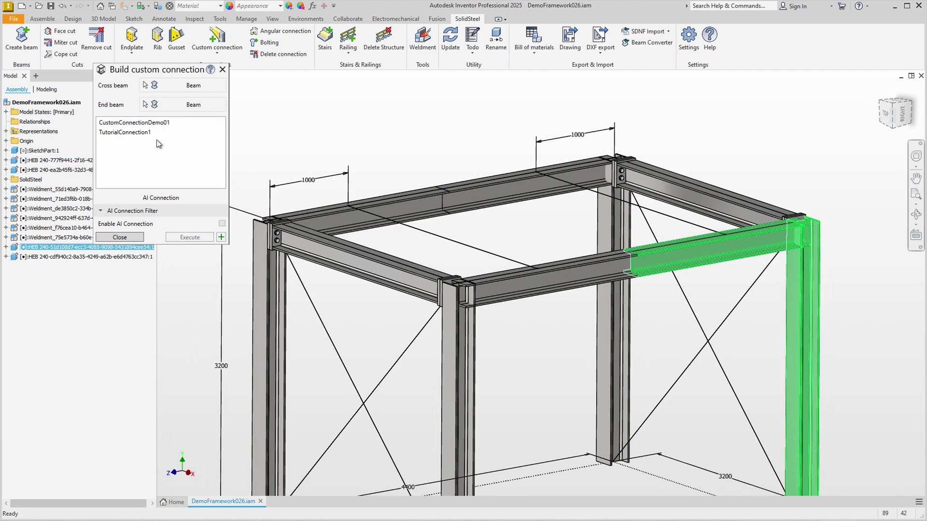
left_click(129, 132)
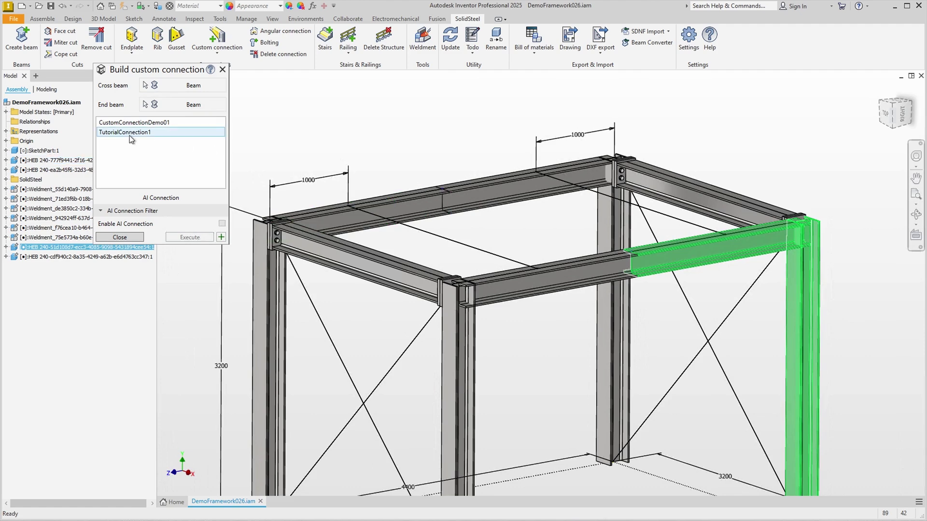
left_click(130, 132)
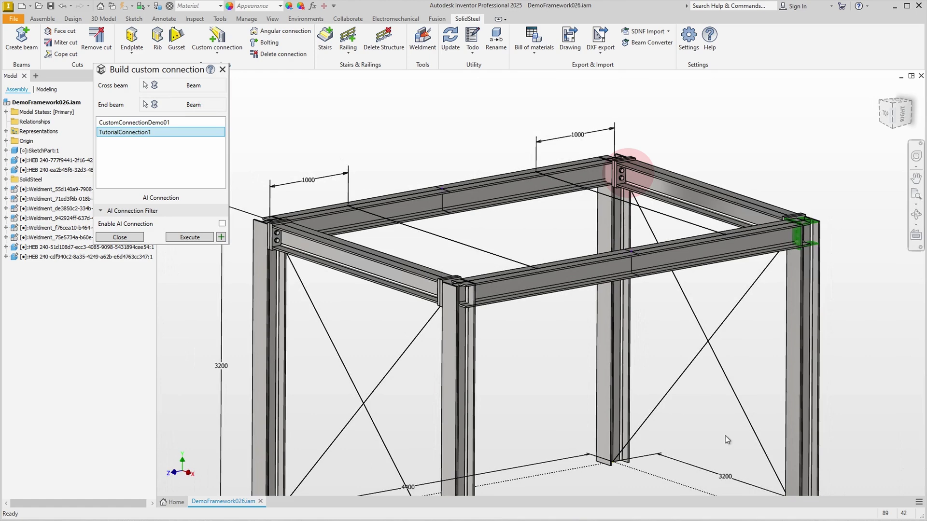
left_click(87, 247)
left_click(102, 212)
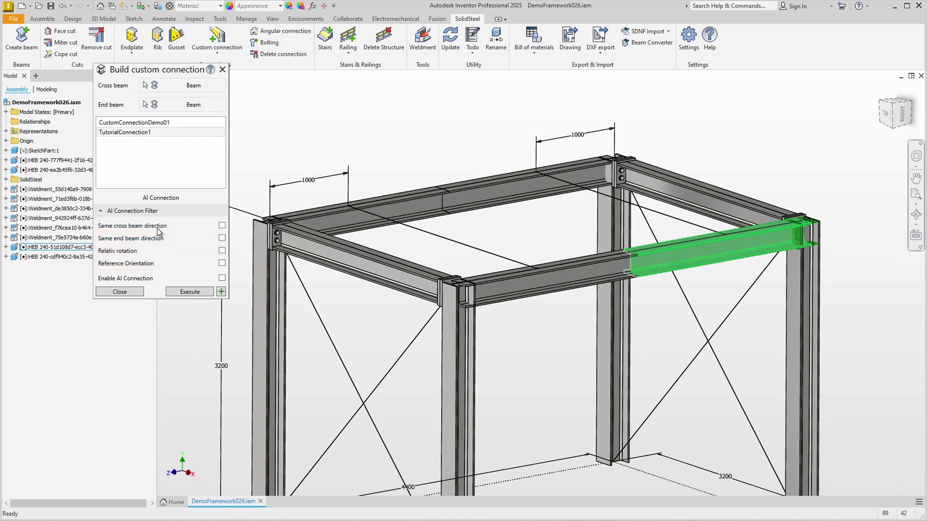
Step: Check all four direction and orientation filters plus Enable AI Connection, then execute TutorialConnection1
left_click(135, 137)
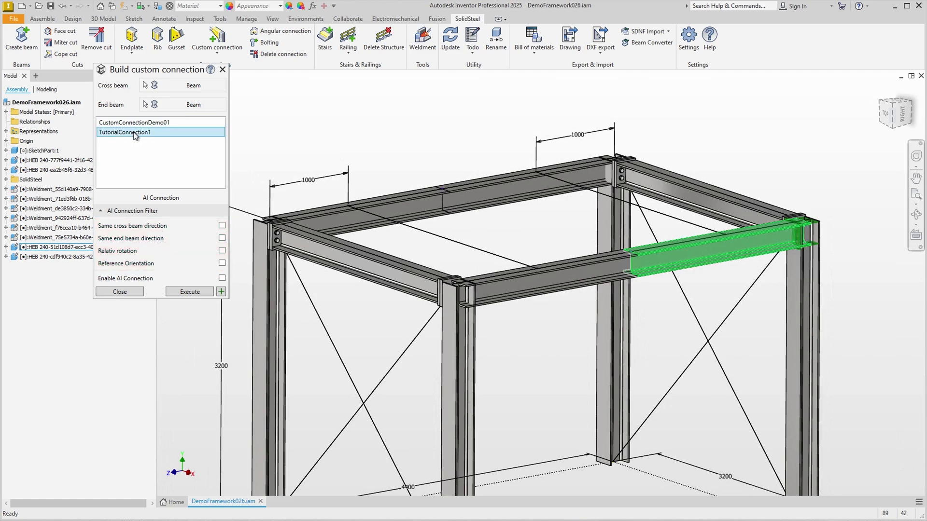
left_click(222, 279)
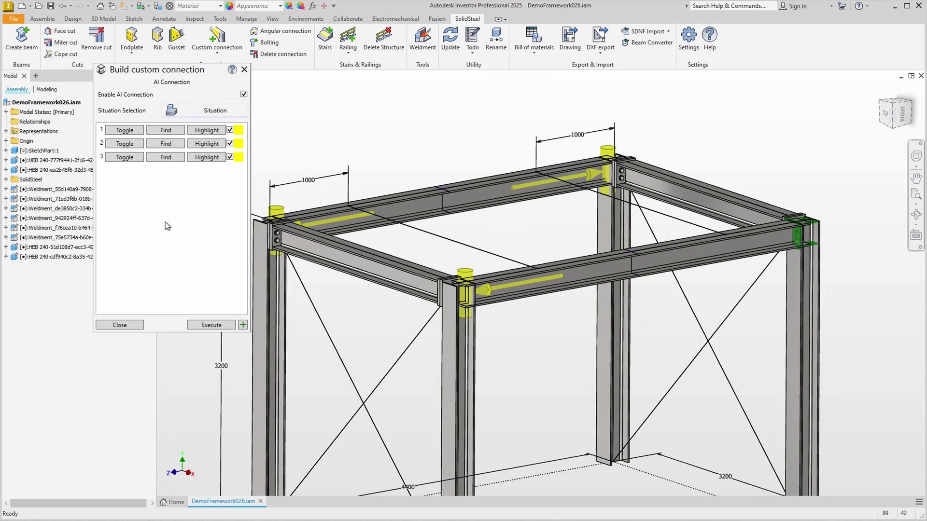
left_click(244, 95)
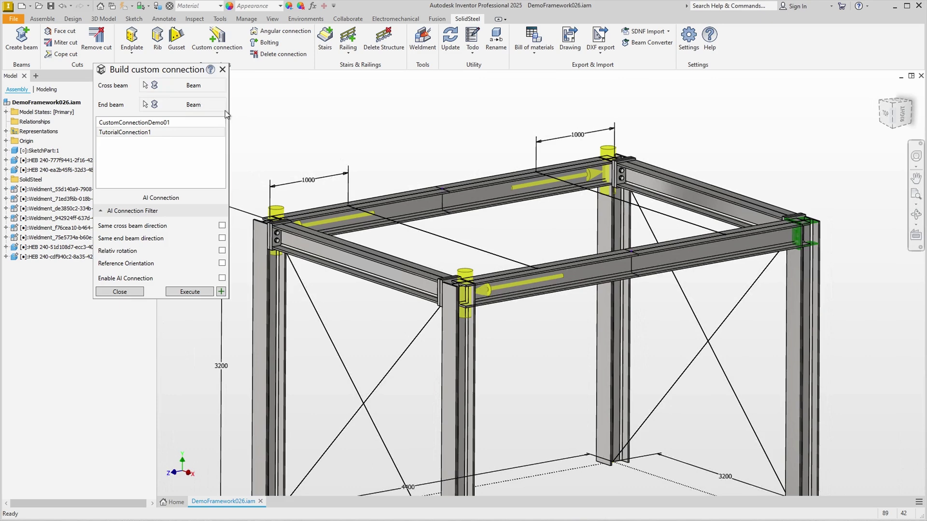
left_click(222, 226)
left_click(223, 238)
left_click(222, 250)
left_click(222, 263)
left_click(222, 278)
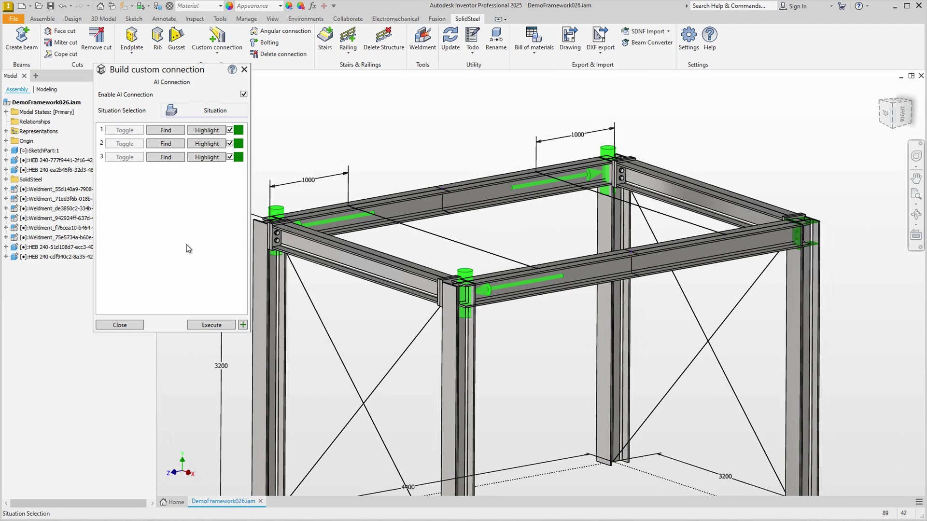
left_click(211, 326)
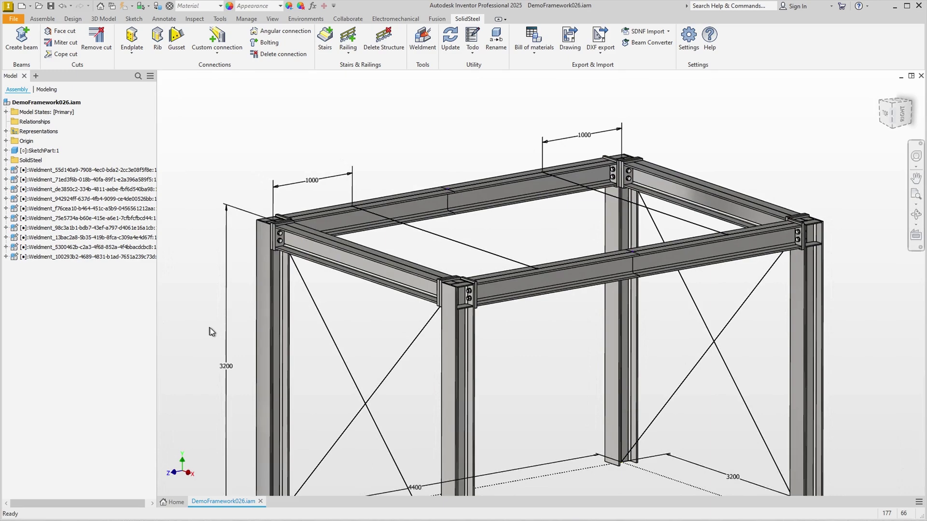
Step: Zoom in on the frame
scroll(366, 314, "up", 2)
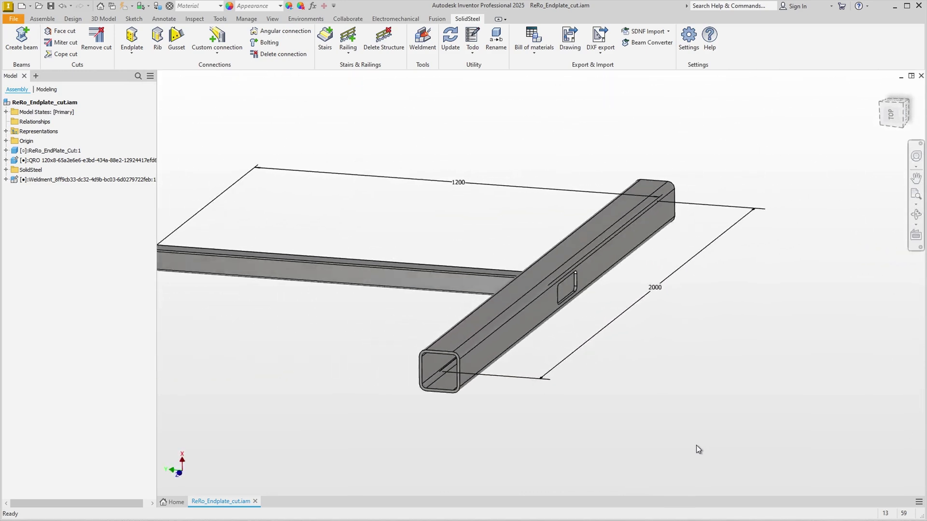
Step: Start learning a custom connection from the small cross beam and rectangular end tube, including the Endplate
left_click(217, 53)
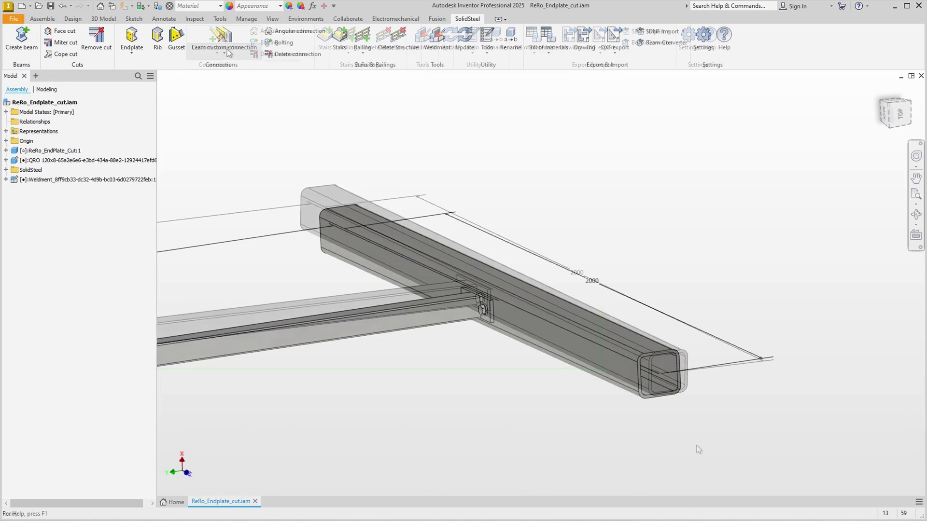
left_click(235, 85)
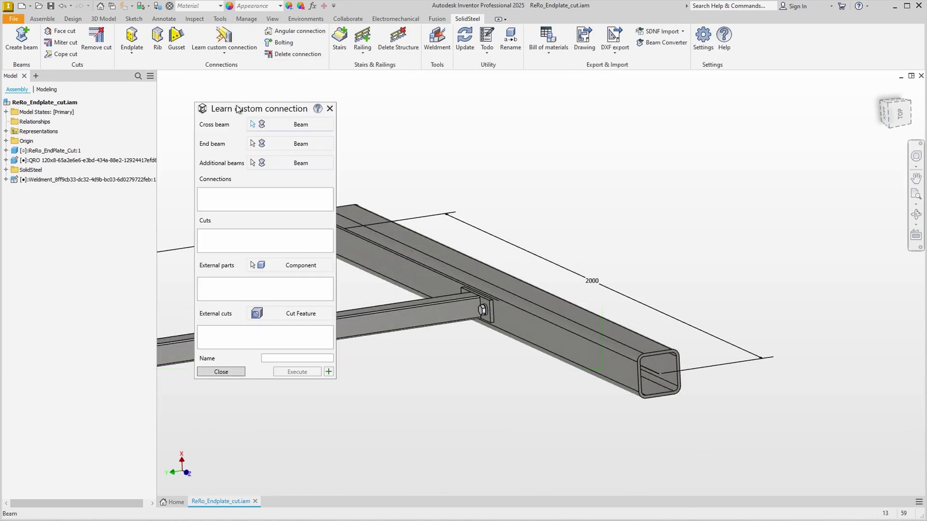
left_click_drag(246, 113, 211, 99)
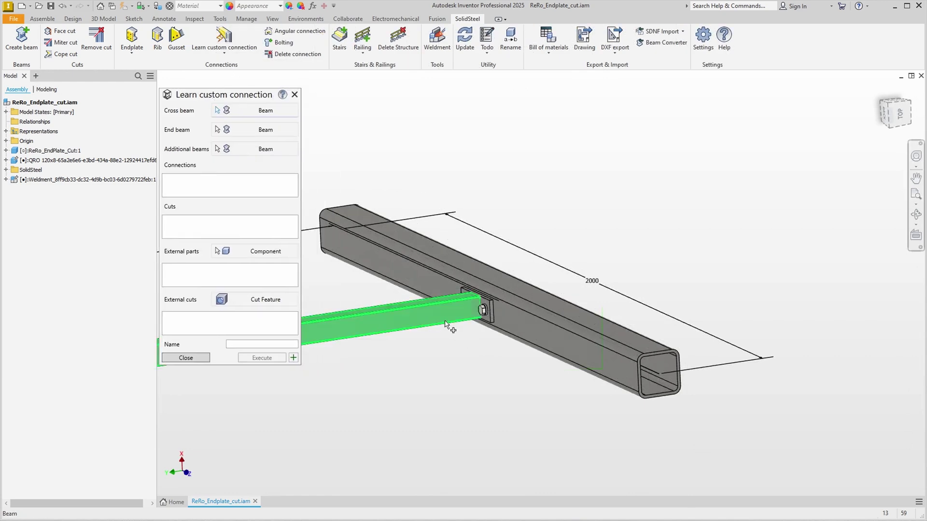
left_click(445, 320)
left_click(535, 337)
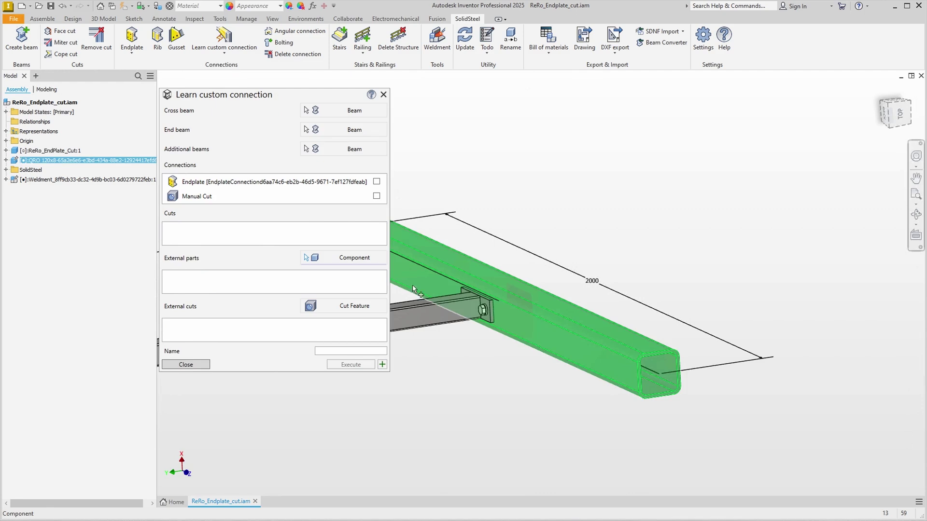
left_click(376, 182)
Step: Add the tube's manual cut as an external cut, save it as TutorialConnection2, and close the assembly
middle_click_drag(806, 281, 796, 259, "shift")
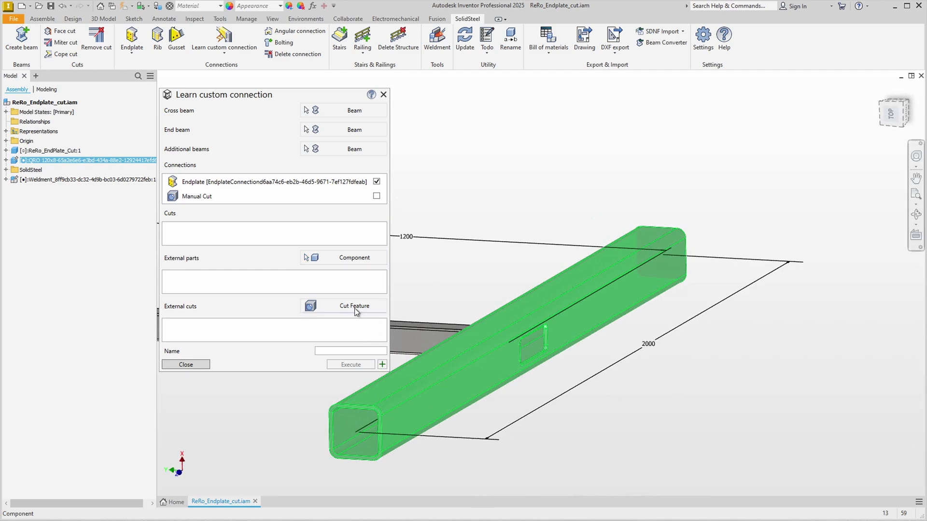
left_click(546, 341)
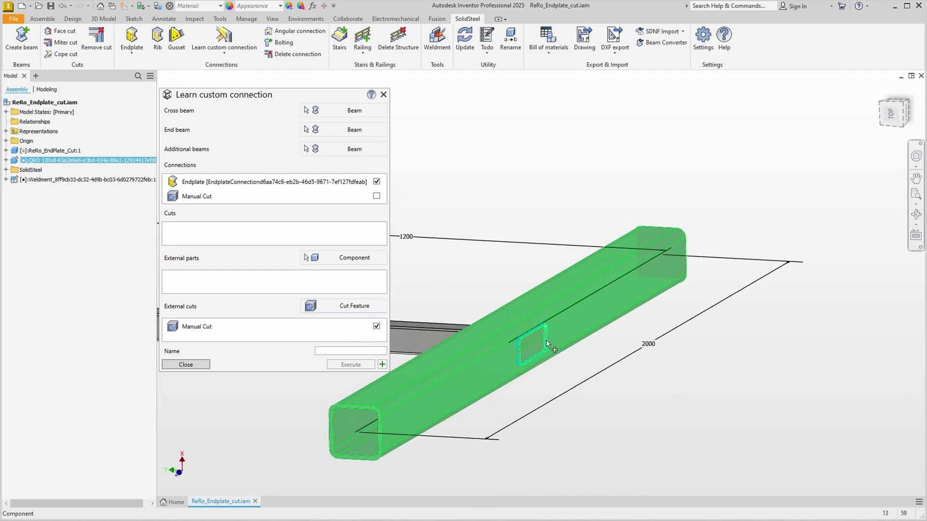
left_click(332, 351)
type("TutorialConnection2")
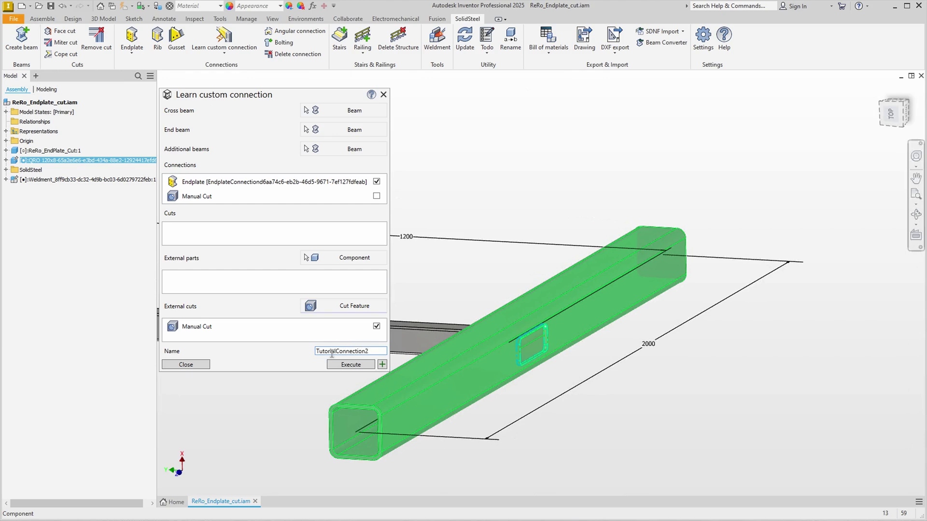
left_click(342, 364)
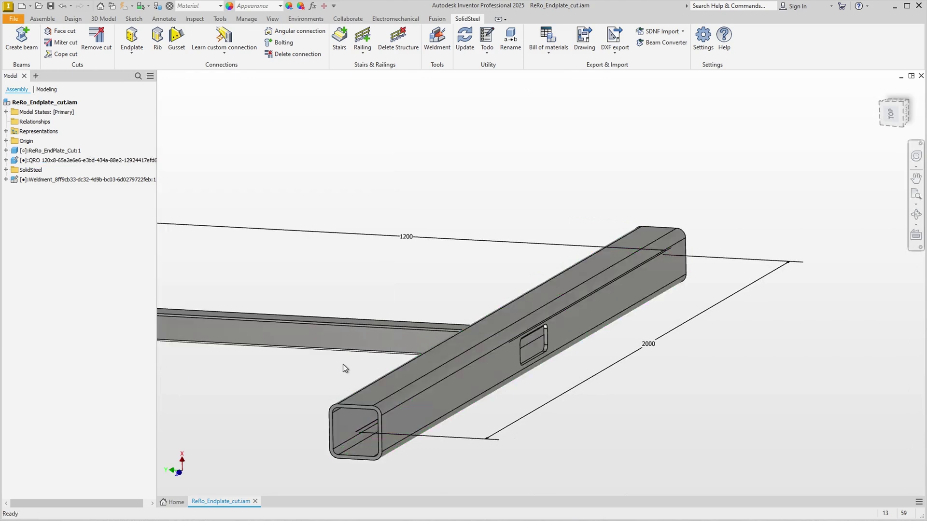
left_click(921, 76)
Step: Join the thin end tube to the large cross tube with TutorialConnection2, then close the tube joint
left_click(388, 294)
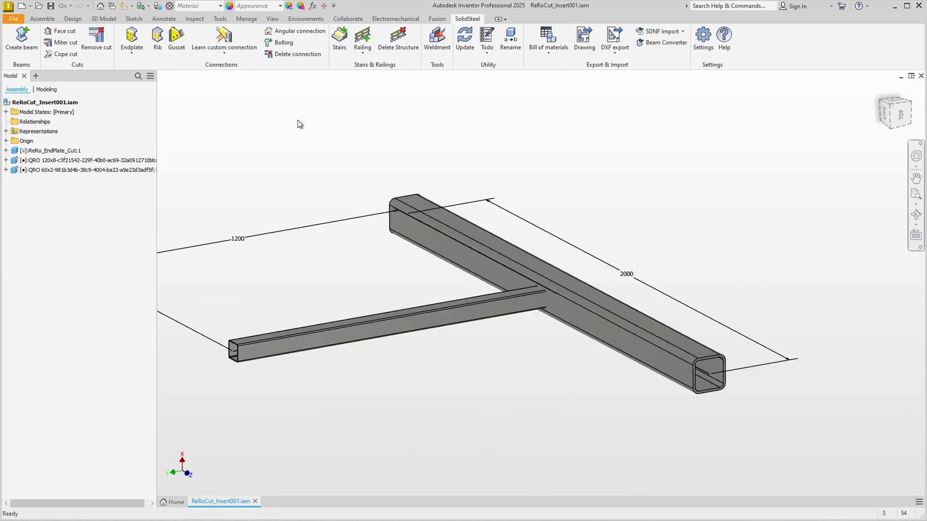
left_click(223, 53)
left_click(223, 68)
left_click(491, 299)
left_click(491, 262)
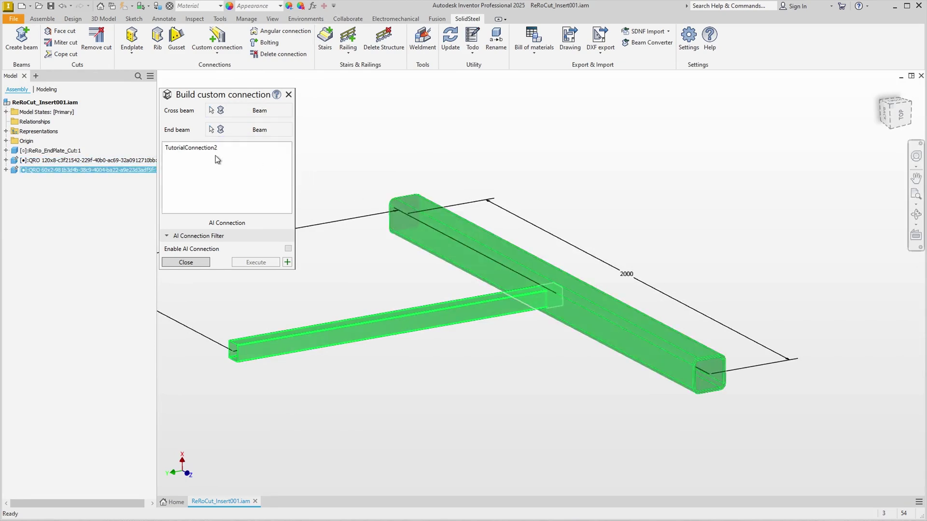
left_click(195, 150)
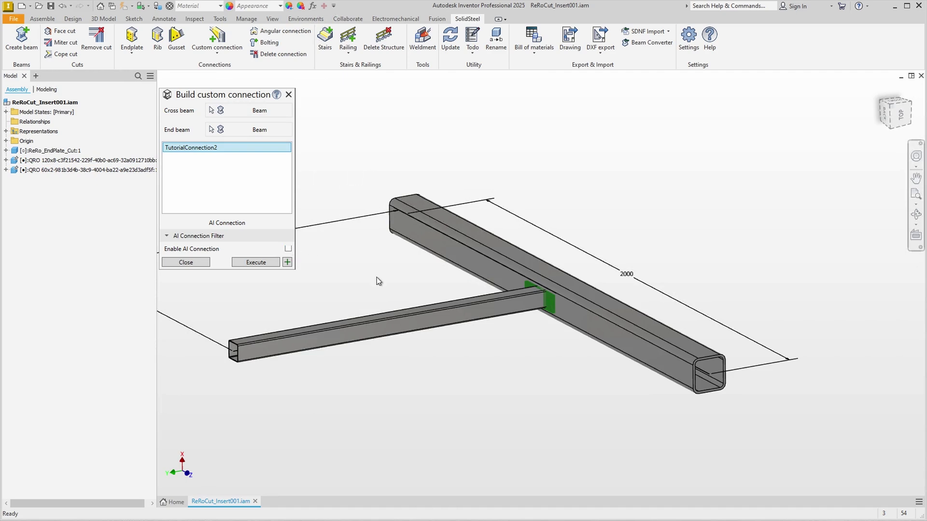
left_click(263, 264)
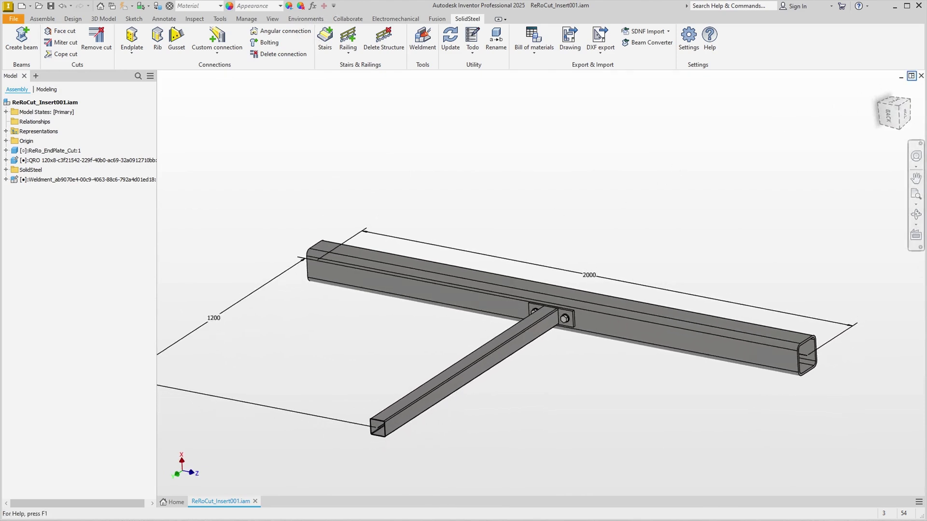
left_click(921, 76)
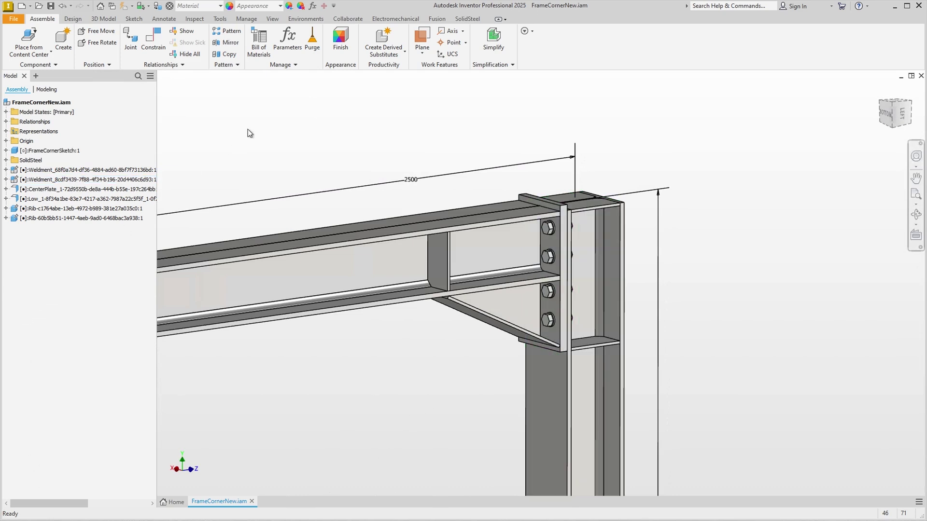
Step: Select then deselect CenterPlate in the browser and bring up the SolidSteel tools
left_click(127, 189)
left_click(174, 184)
left_click(468, 19)
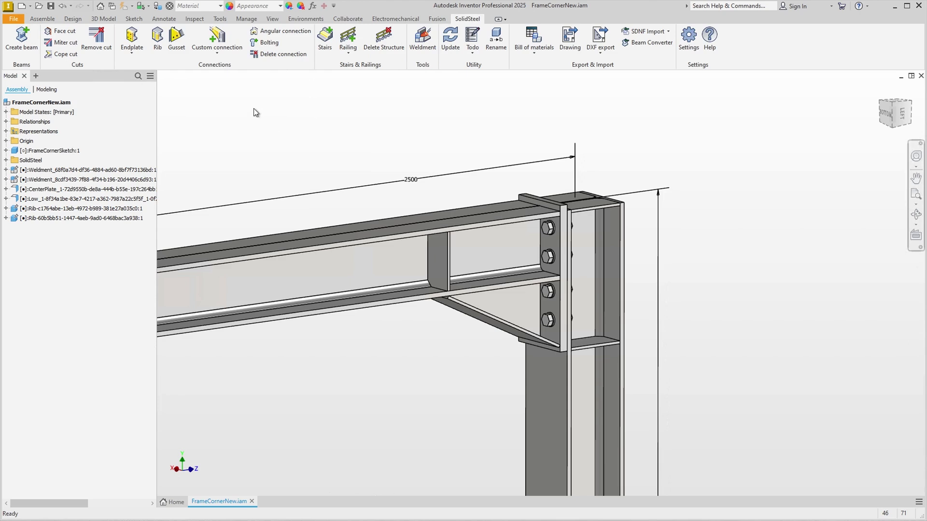
Step: Start learning a connection from the beam and column, including the Endplate and two Rib connections
left_click(216, 52)
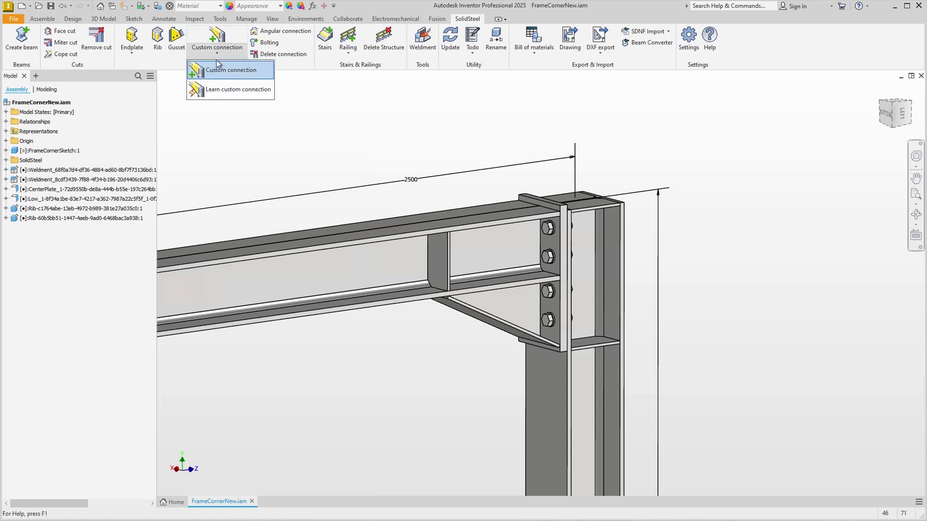
left_click(216, 87)
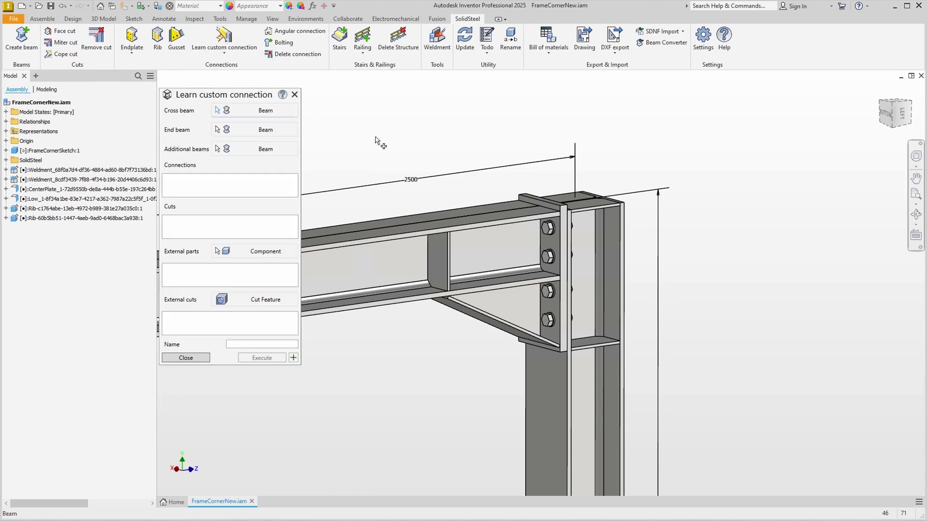
left_click(343, 258)
left_click(552, 378)
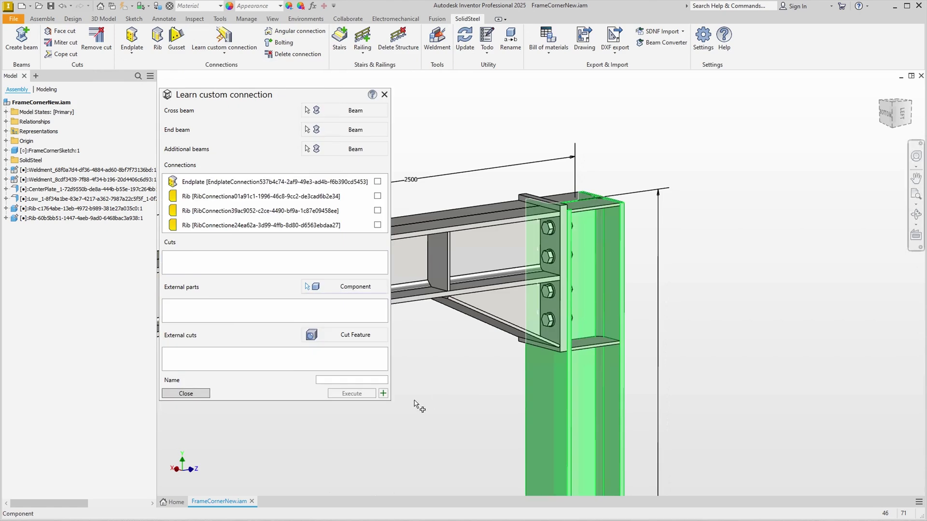
left_click(377, 182)
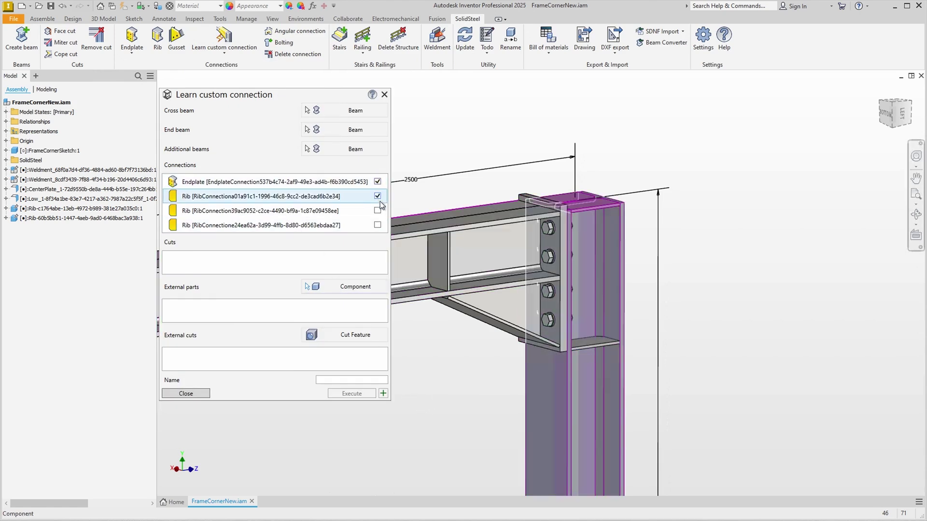
left_click(377, 211)
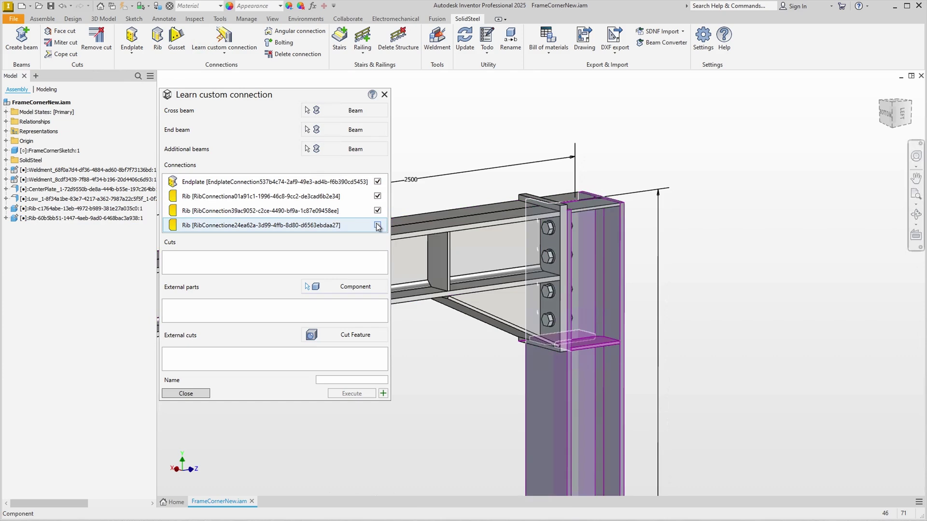
left_click(378, 225)
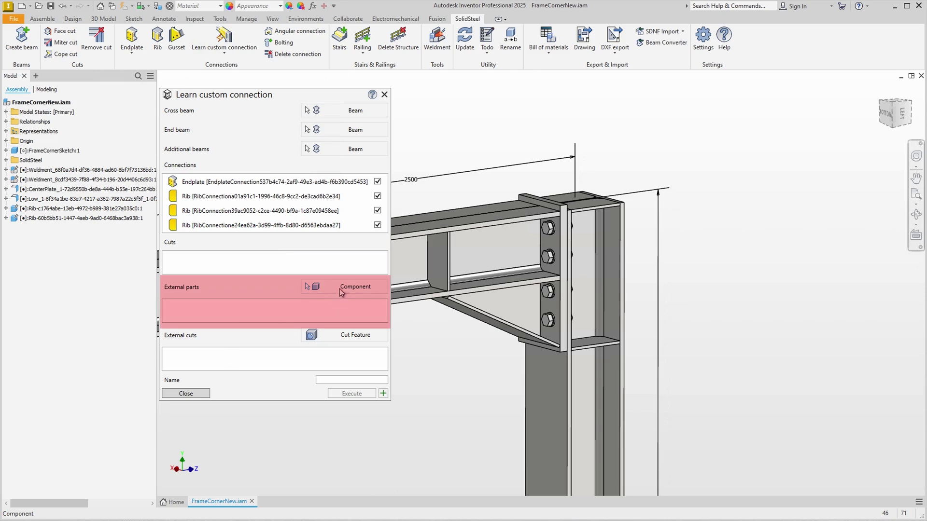
Step: Add CenterPlate_1 and Low1 as external parts and save it as TutorialConnection3
left_click(313, 301)
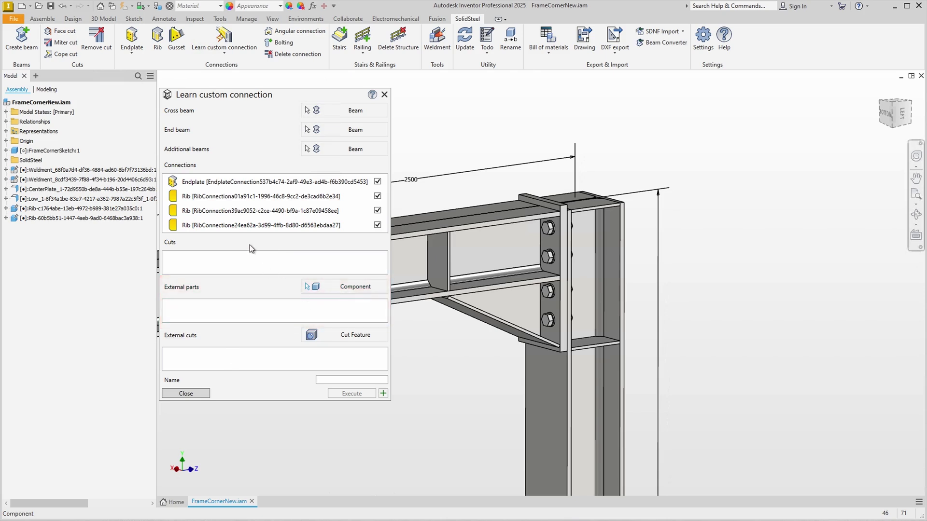
left_click(83, 190)
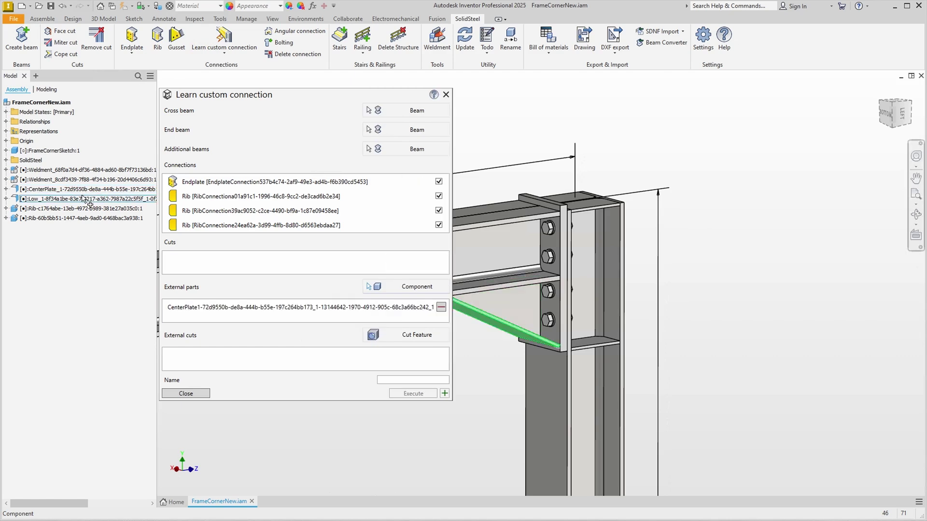
left_click(85, 199)
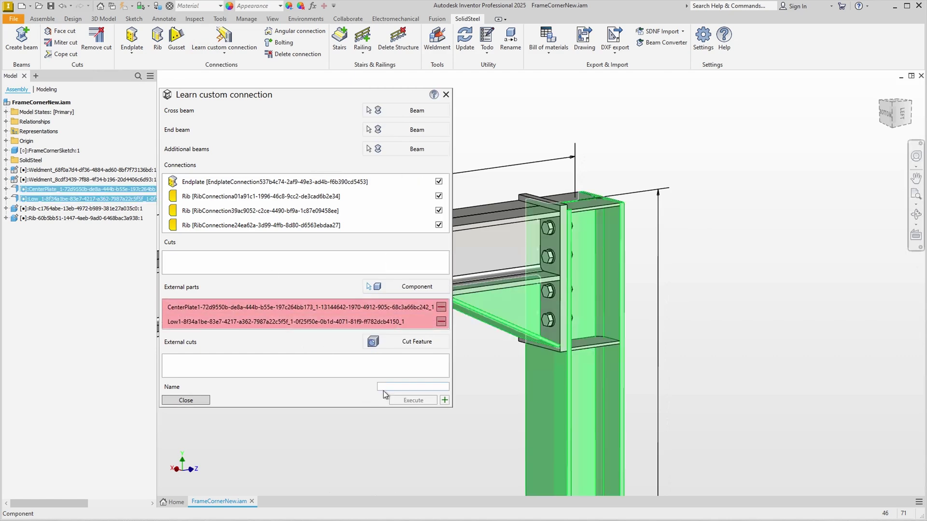
left_click(385, 387)
type("Tutorial")
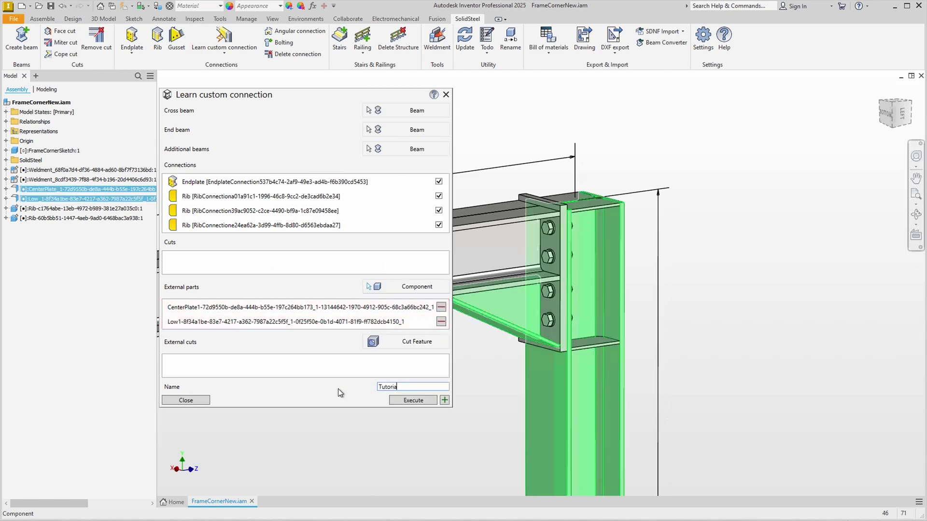
type("Connection3")
left_click(407, 402)
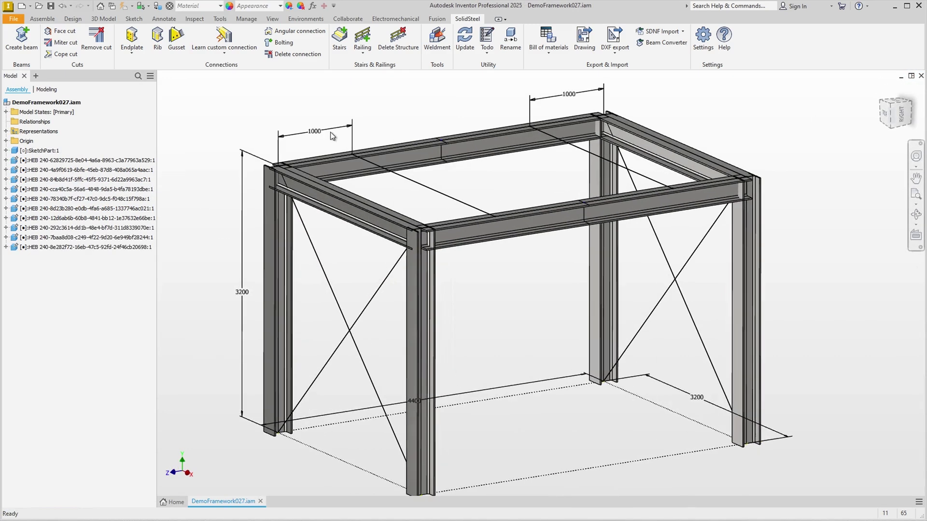
Step: Apply TutorialConnection3 at the right corner and every matching corner found in the frame
left_click(224, 50)
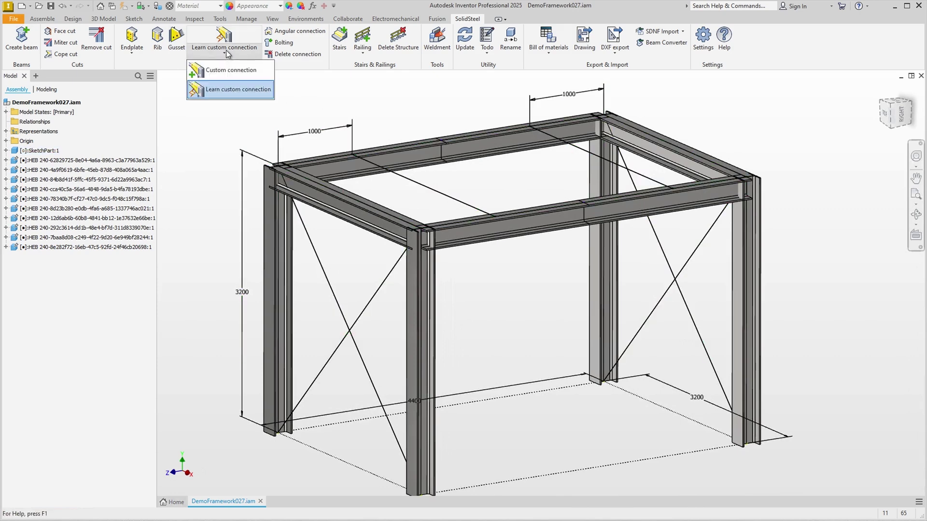
left_click(230, 71)
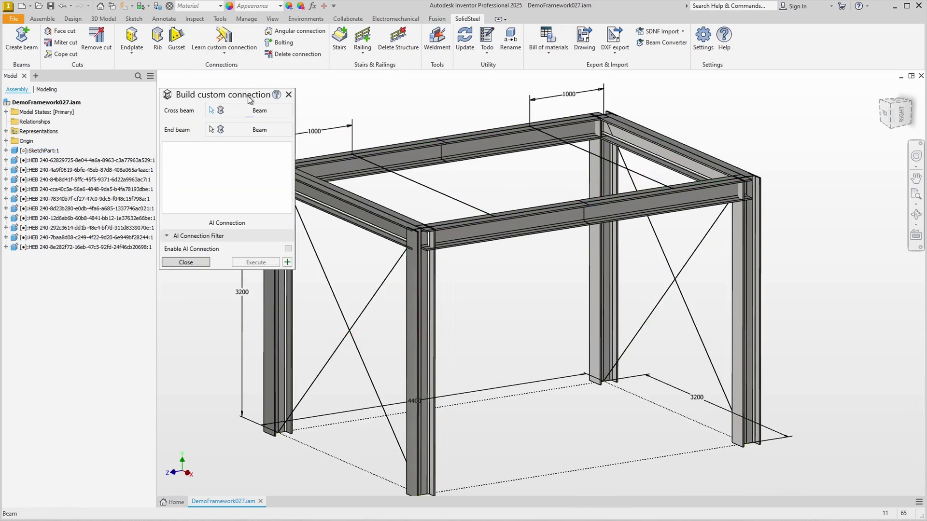
left_click(709, 204)
left_click(747, 227)
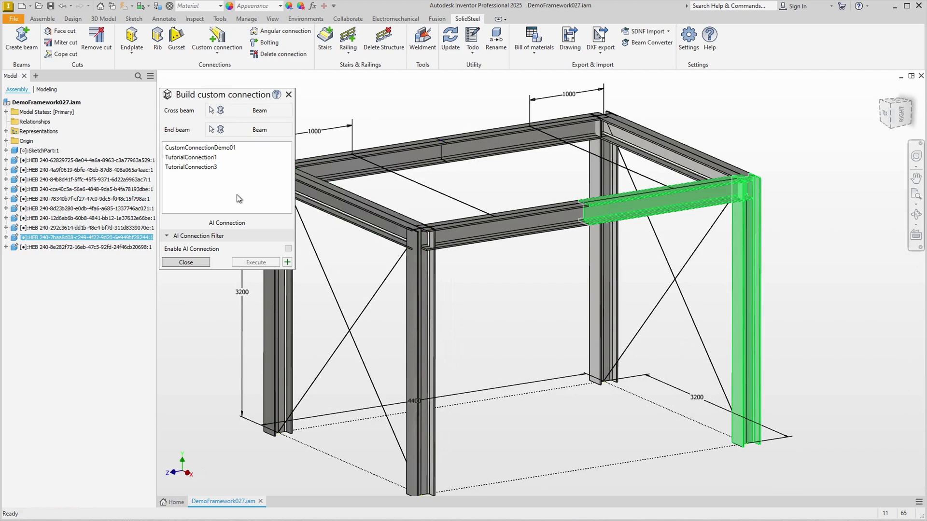
left_click(206, 160)
left_click(203, 167)
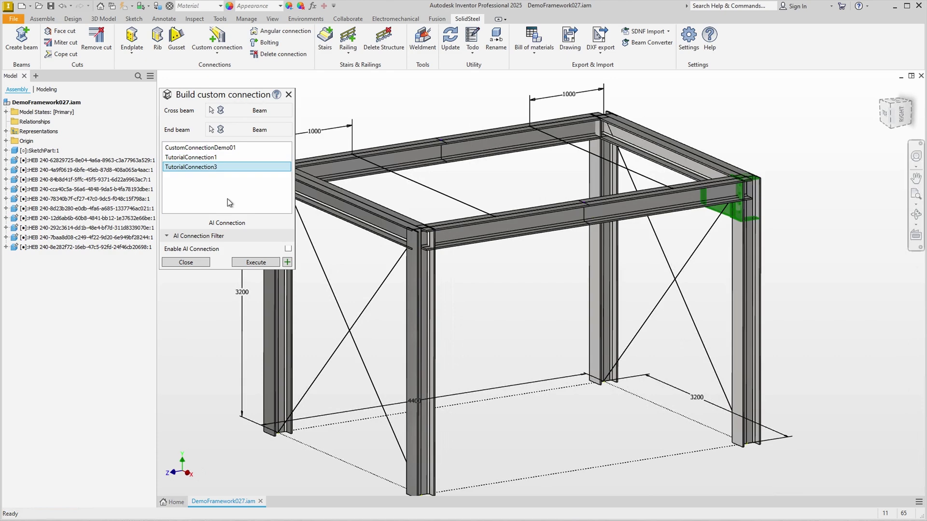
left_click(278, 263)
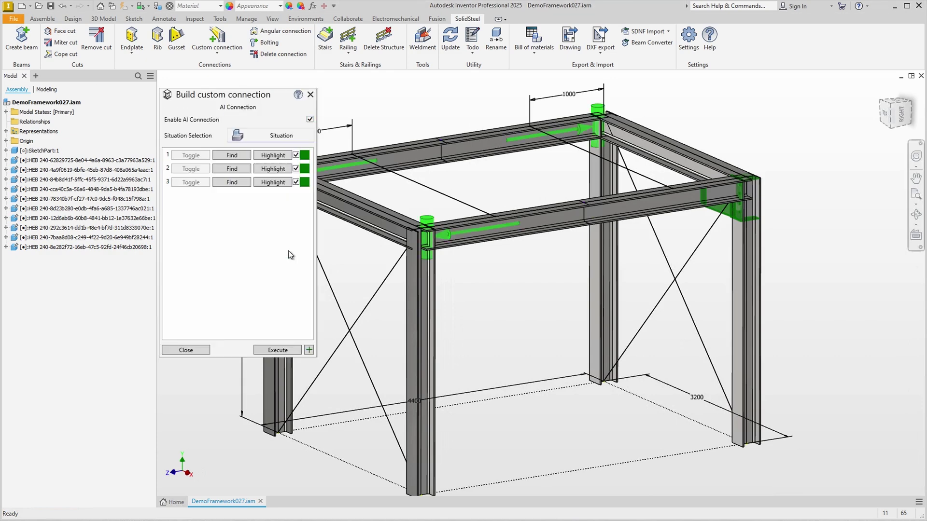
left_click(278, 350)
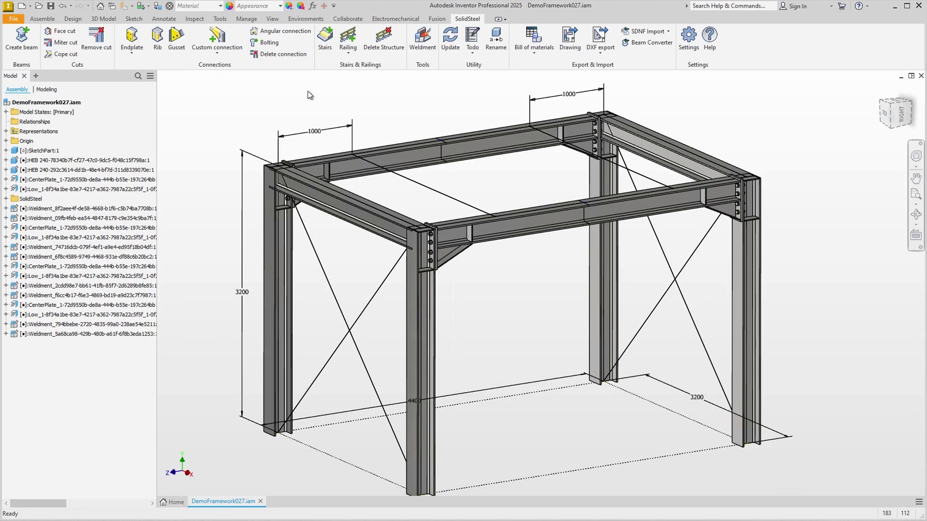
left_click(131, 41)
Step: Add 30 mm double endplates from the IH1B 240x27 preset to the front-left top beam
left_click_drag(216, 95, 163, 62)
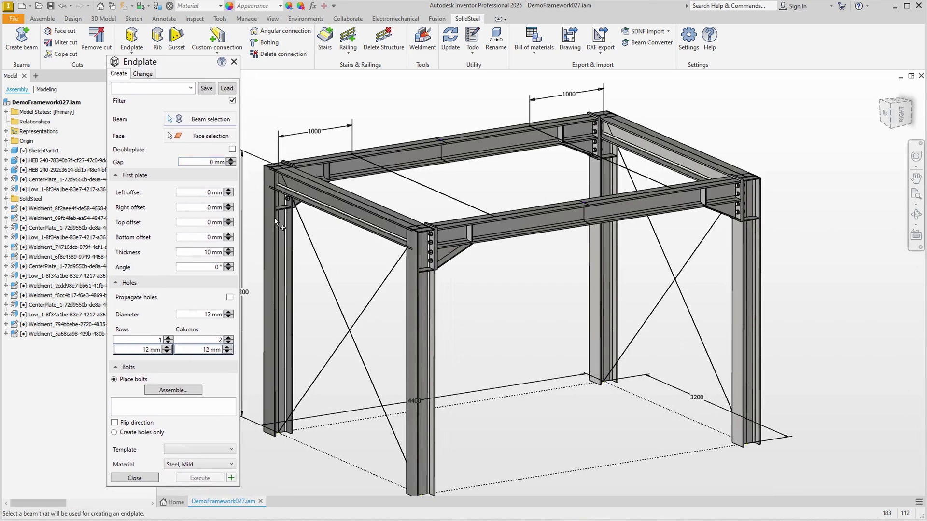
left_click(295, 181)
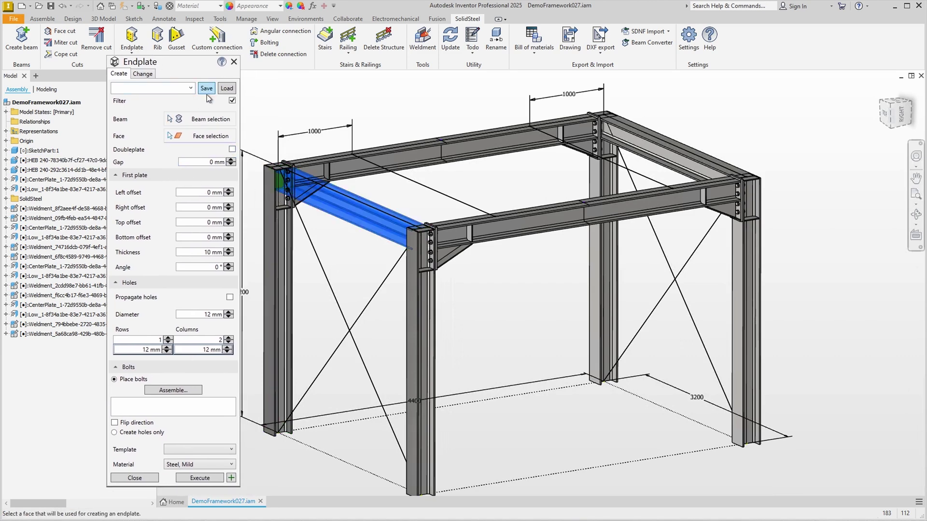
left_click(190, 88)
left_click(145, 121)
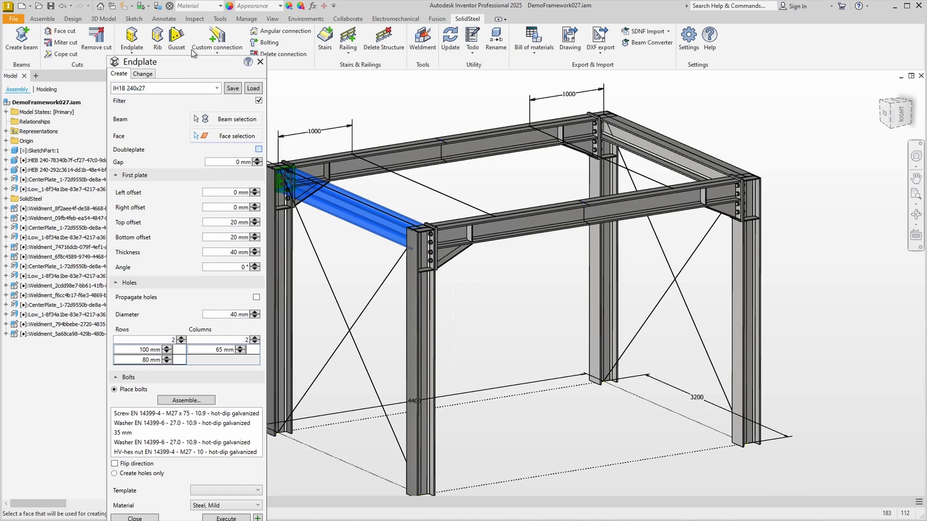
left_click_drag(187, 61, 187, 39)
double_click(236, 240)
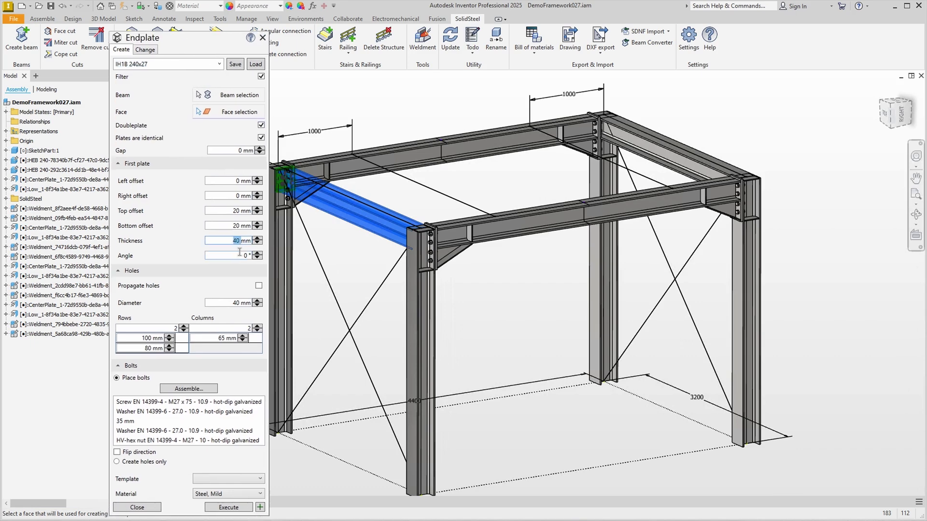
type("30")
left_click(242, 507)
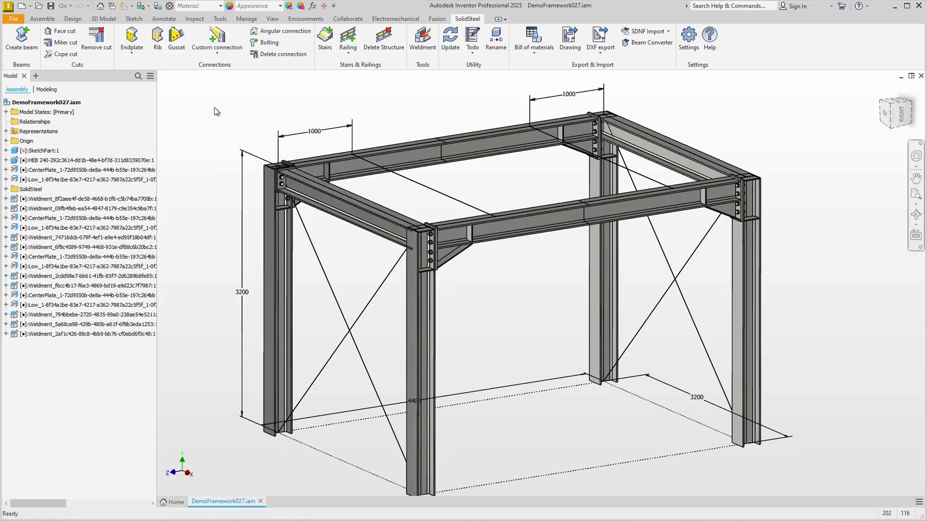
Step: Learn the front-left beam-to-post endplate joint as a new TutorialConnection
left_click(217, 48)
left_click(229, 88)
left_click(317, 196)
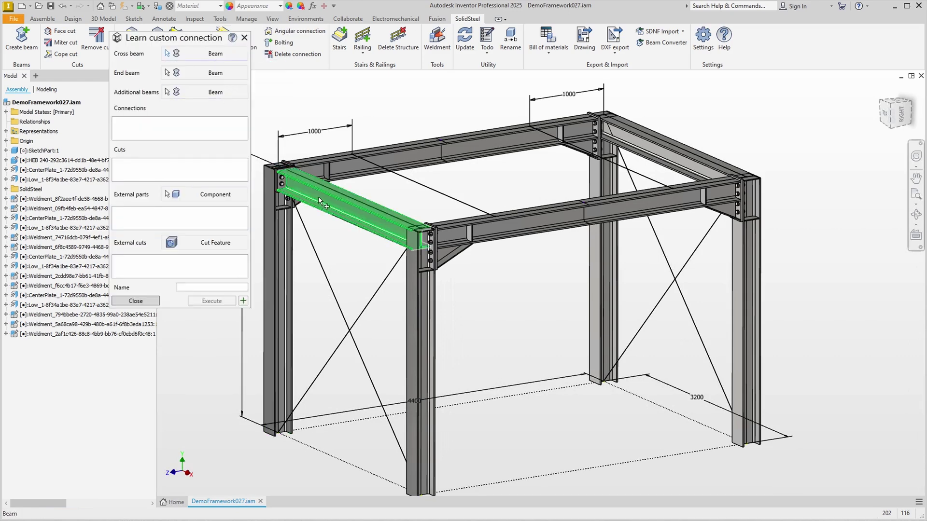
left_click(277, 240)
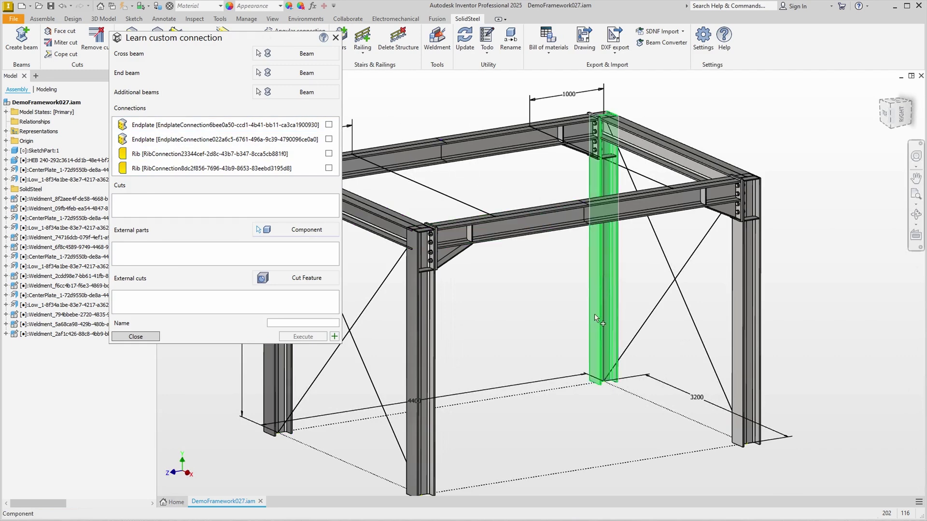
middle_click_drag(589, 287, 758, 268)
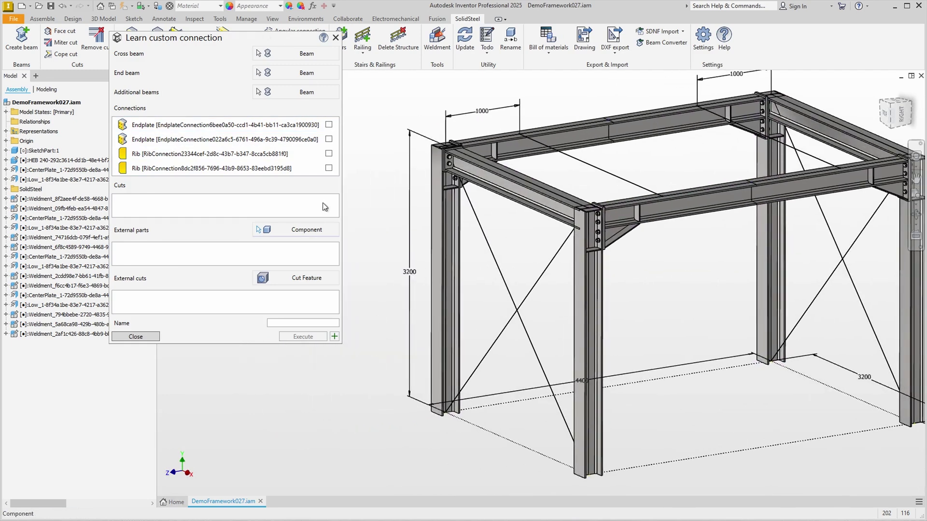
left_click(329, 125)
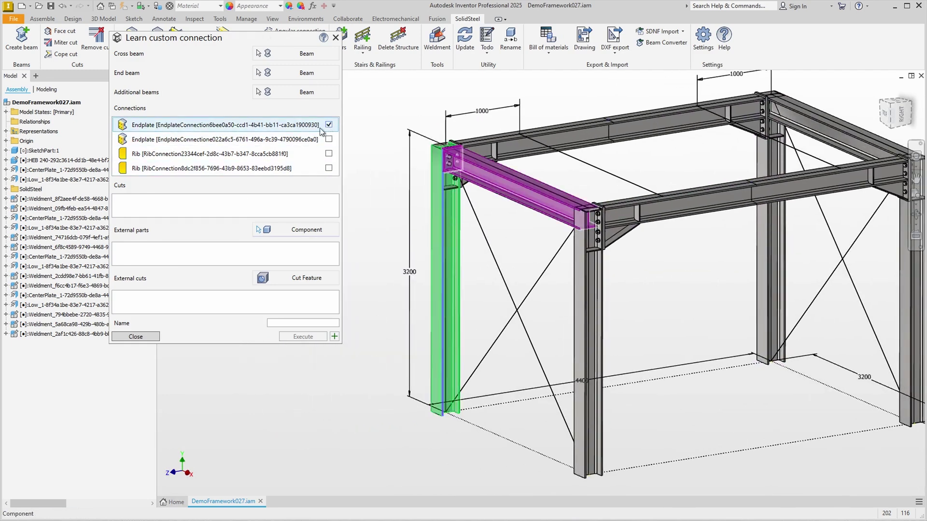
left_click(280, 323)
type("T")
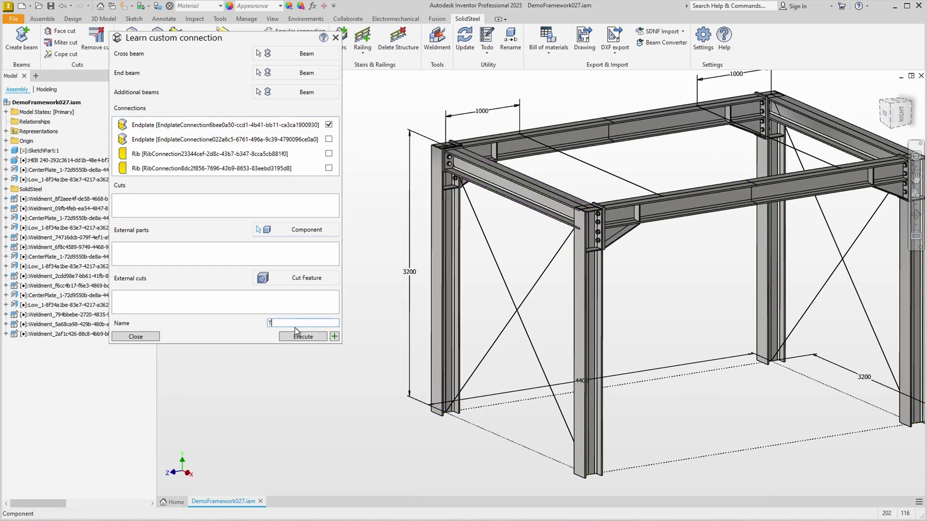
type("utorialConnection4")
left_click(302, 336)
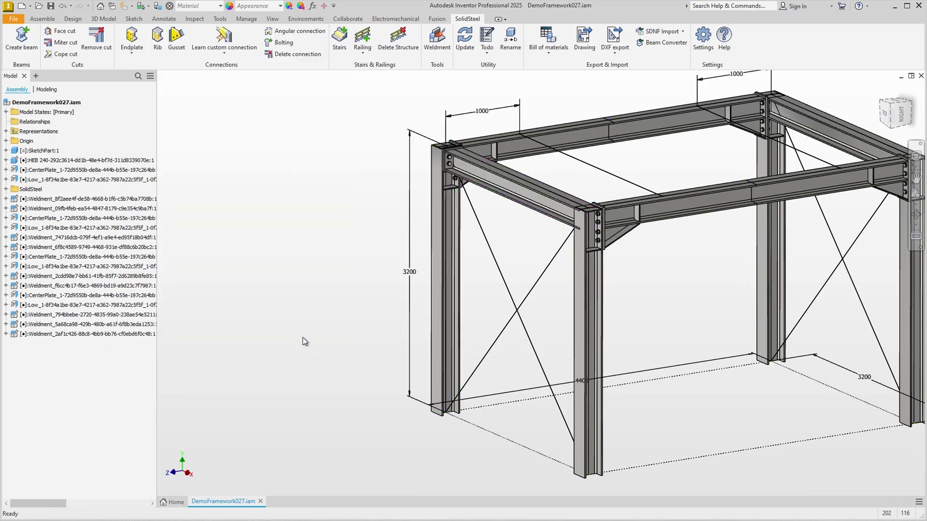
left_click(224, 54)
Step: Apply TutorialConnection4 at the front corner post and all matching joints, then save all changed files
left_click(227, 90)
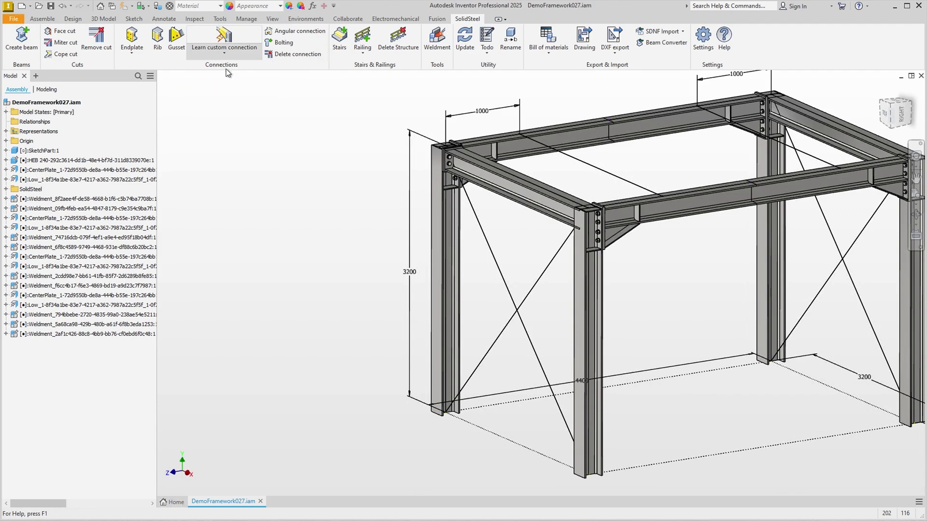
left_click(558, 222)
left_click(581, 256)
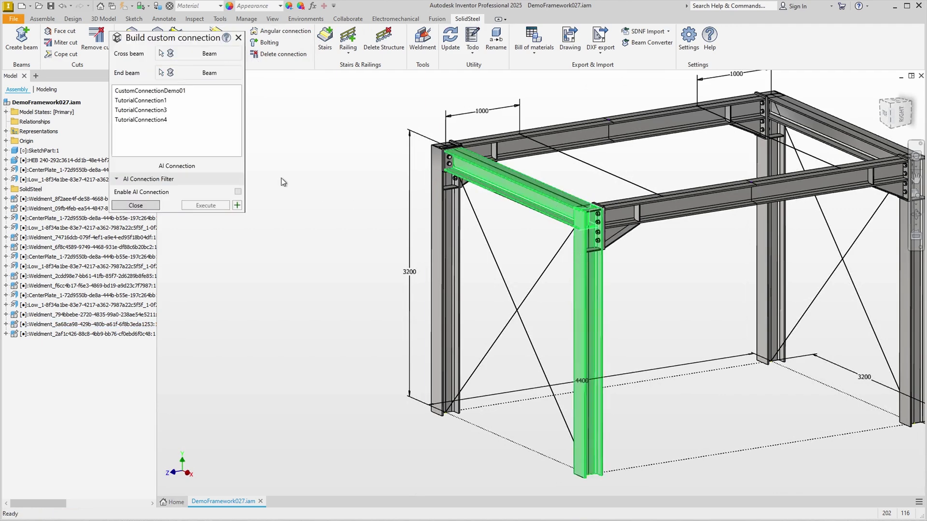
left_click(160, 121)
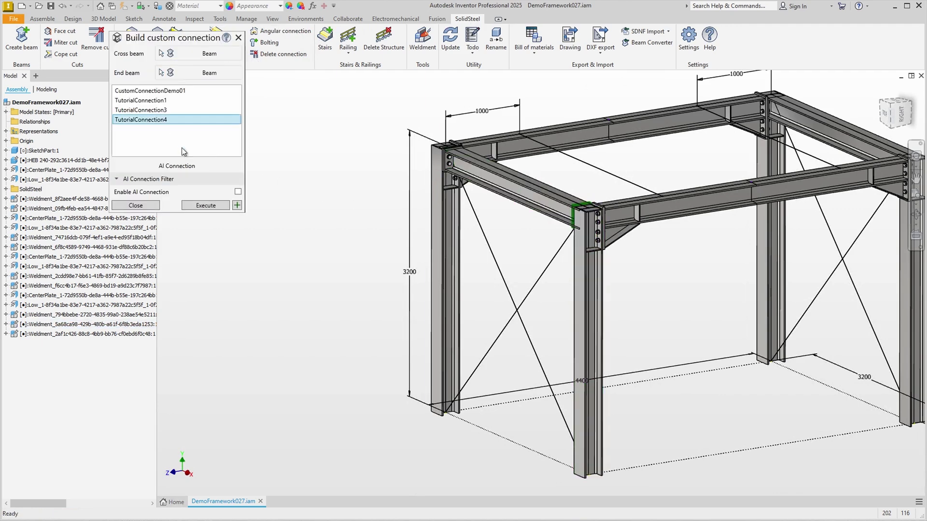
left_click(237, 205)
left_click(238, 192)
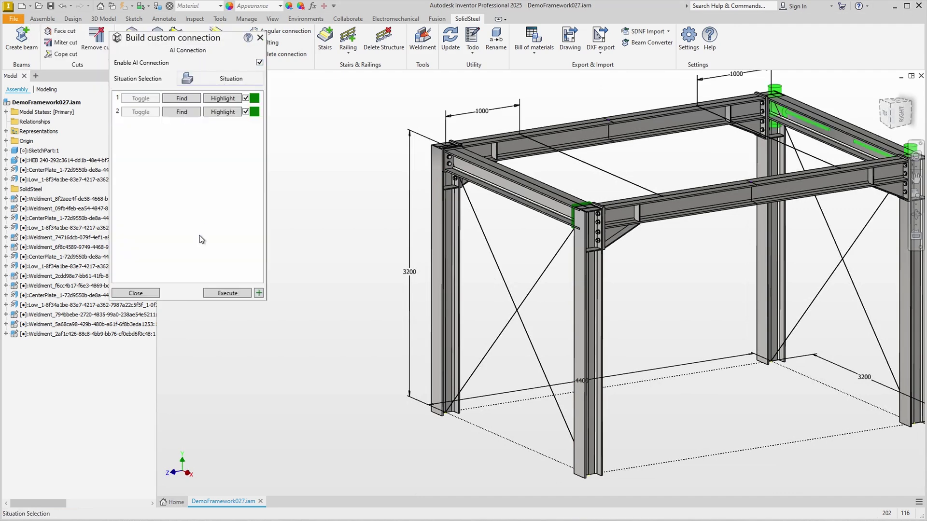
left_click(222, 293)
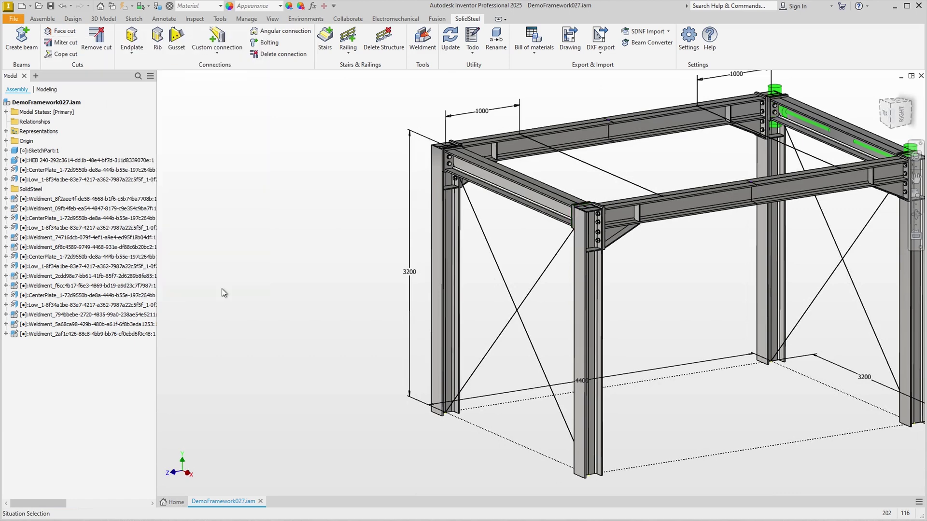
key("Home")
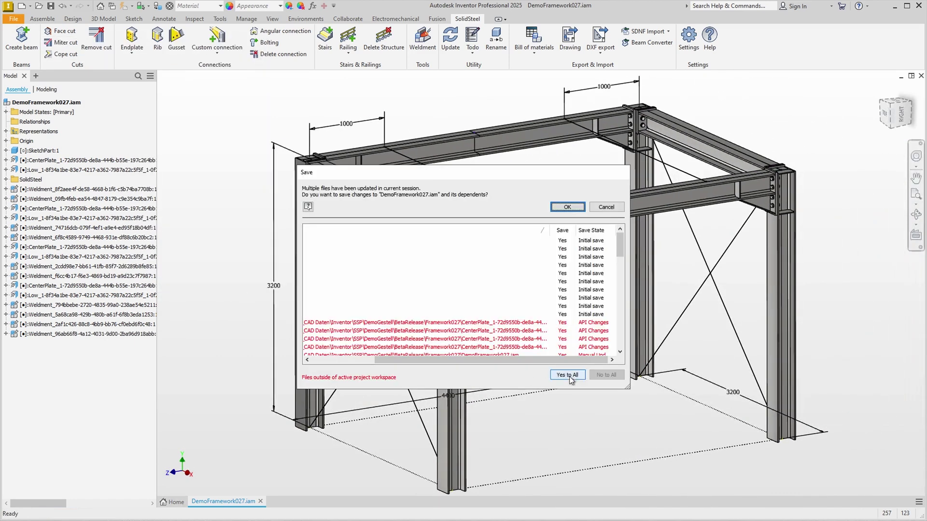
left_click(568, 208)
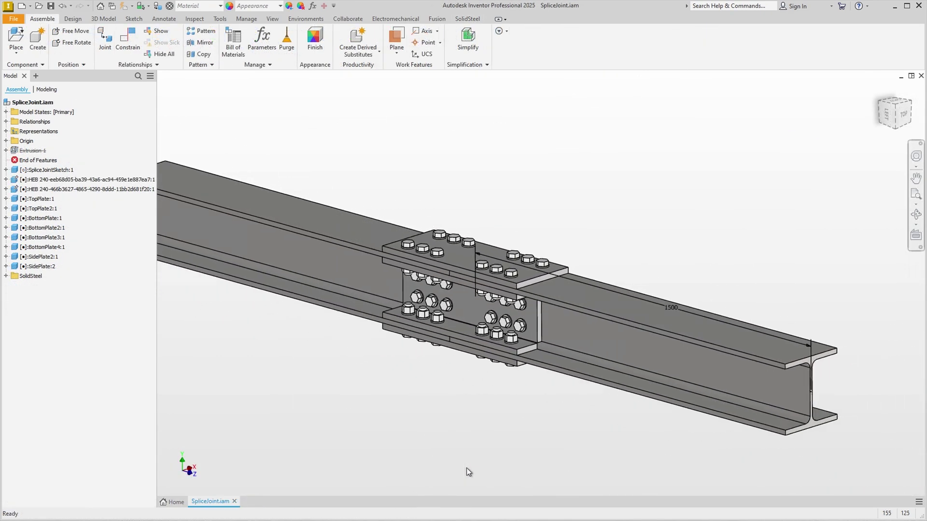
Step: Start learning a custom connection from the splice by picking the right and left HEB 240 beams
left_click(467, 19)
left_click(220, 57)
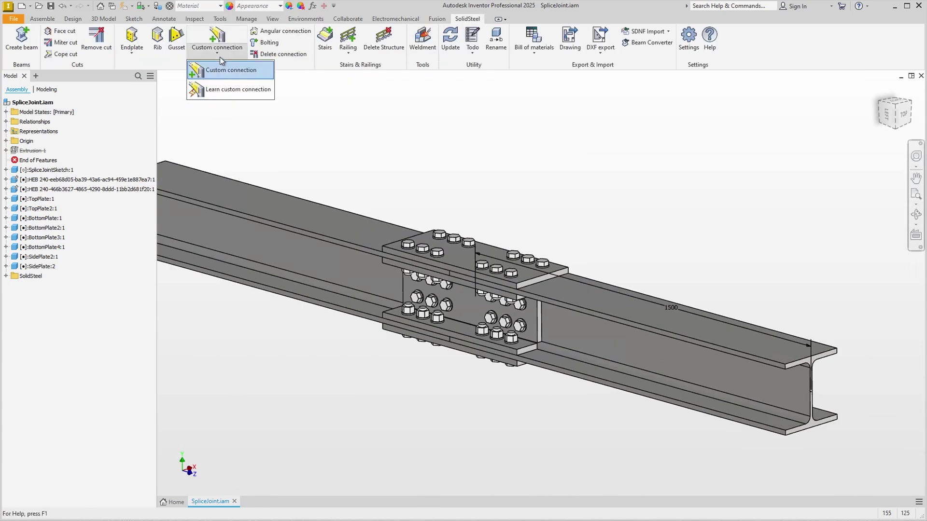
left_click(229, 91)
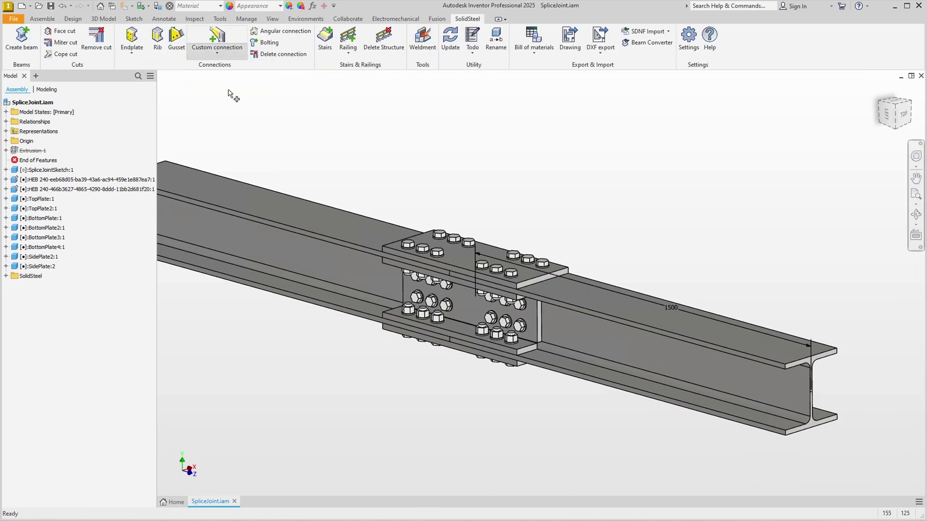
left_click(582, 304)
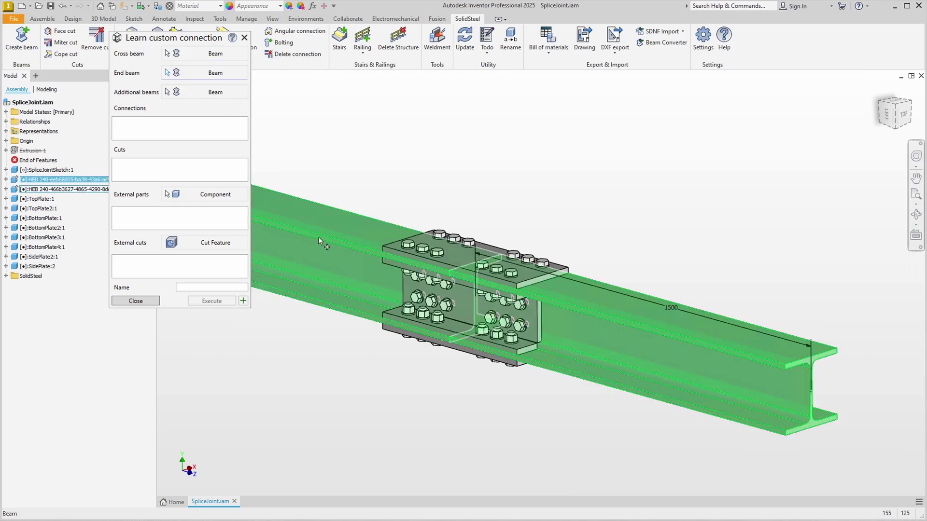
left_click(310, 230)
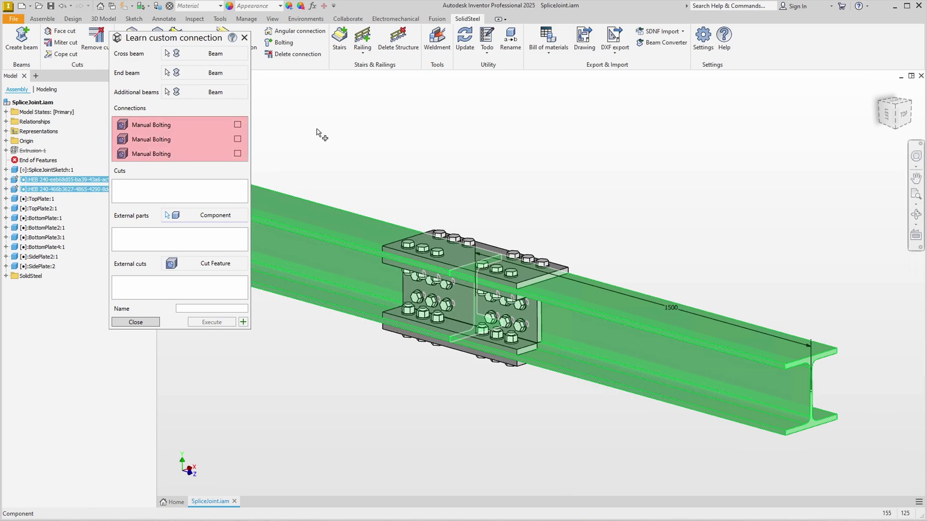
Step: Include all three Manual Bolting bolt groups in the learned splice connection
left_click(238, 125)
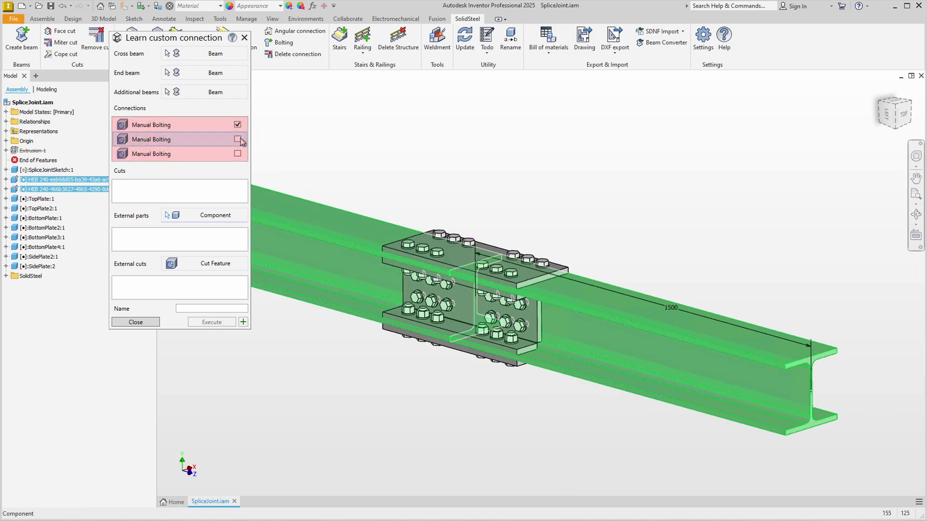
left_click(237, 140)
left_click(238, 153)
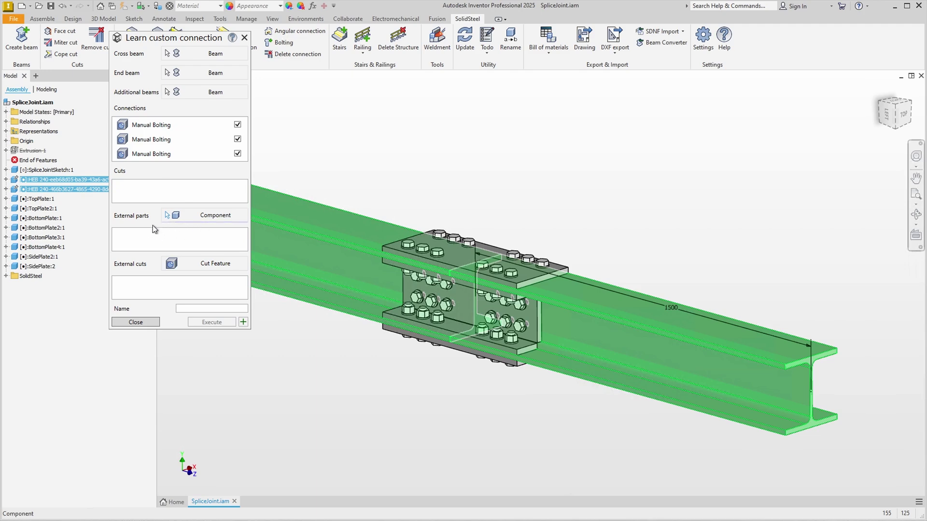
Step: Add TopPlate, TopPlate2, BottomPlate 1–3 and another plate as external parts; save as TutorialConnection5
left_click(37, 199)
left_click(37, 209)
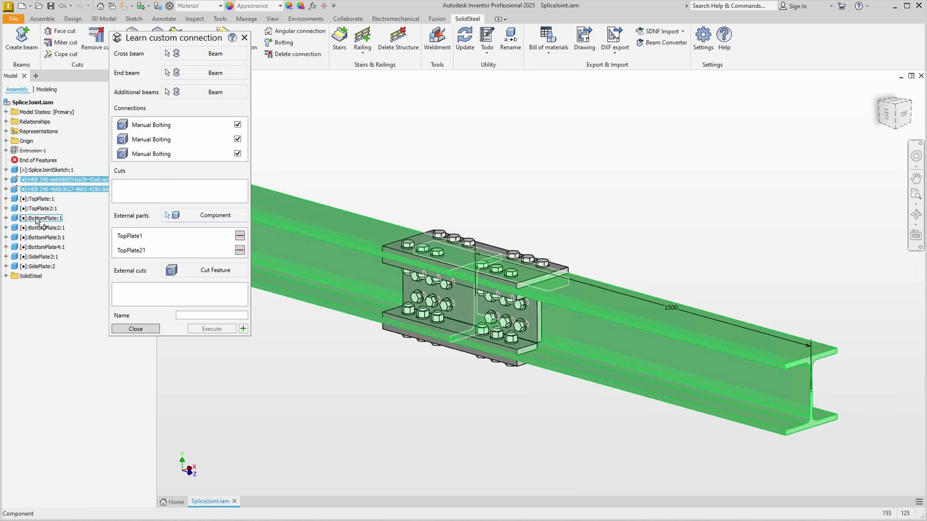
left_click(37, 220)
left_click(39, 228)
left_click(39, 238)
left_click(39, 247)
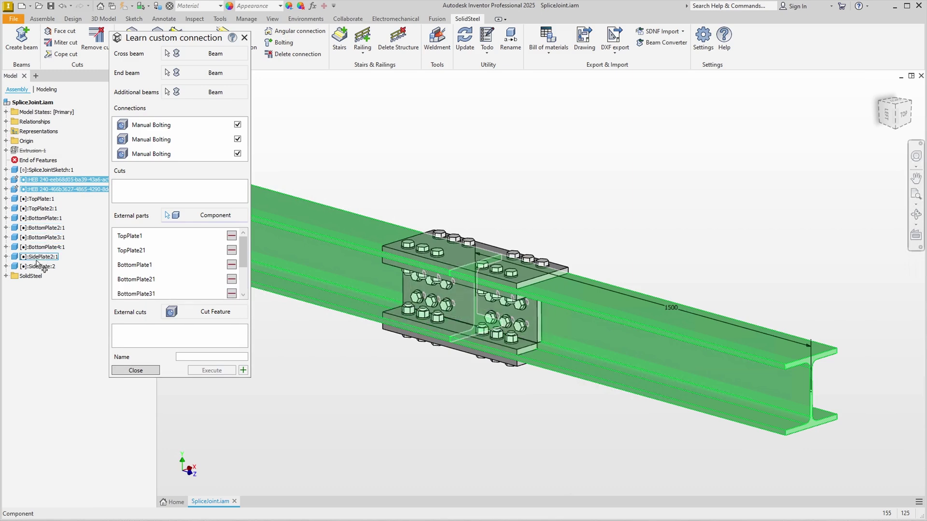
left_click(187, 357)
type("Tu")
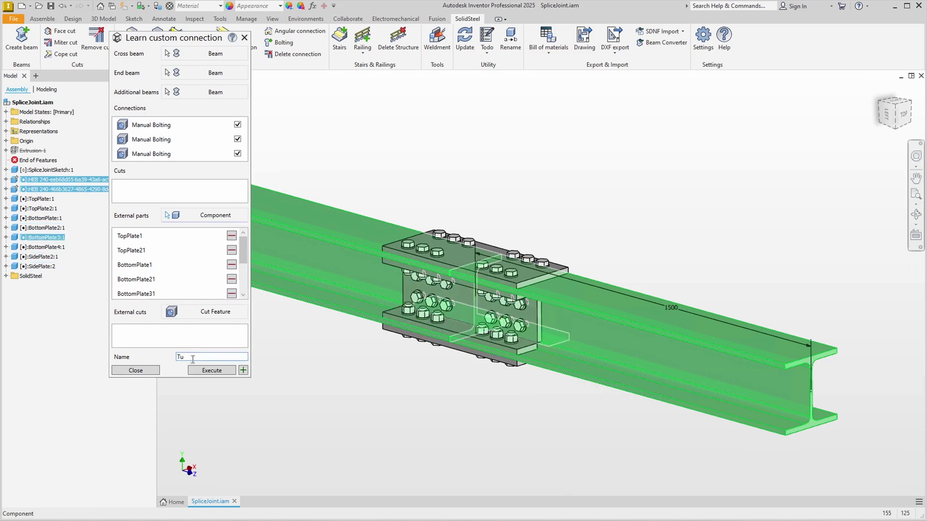
type("torialConnection5")
left_click(201, 370)
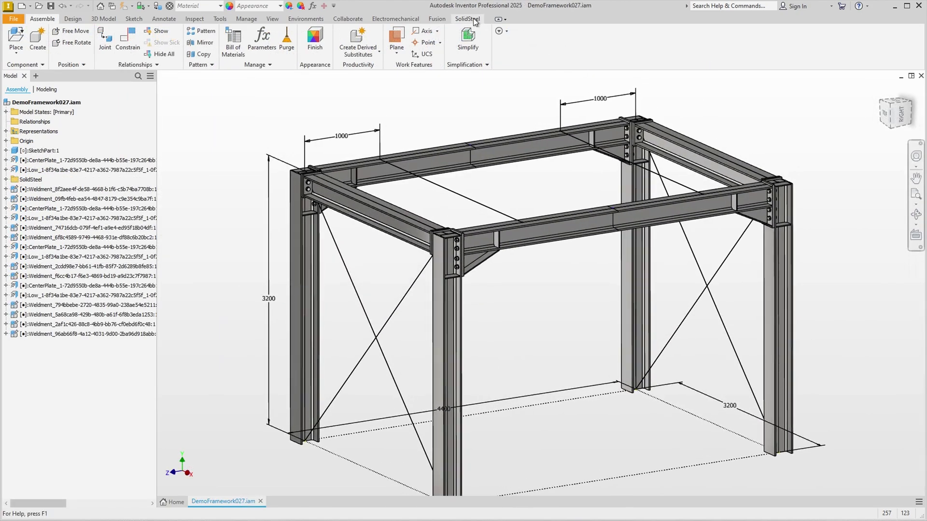
Step: Build the TutorialConnection5 splice at mid-span of the back top beam
left_click(467, 19)
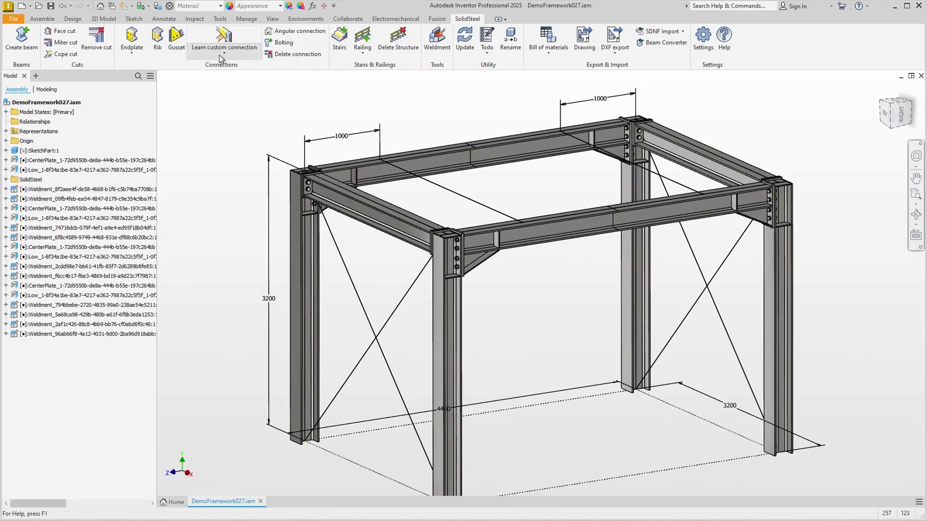
left_click(220, 55)
left_click(224, 71)
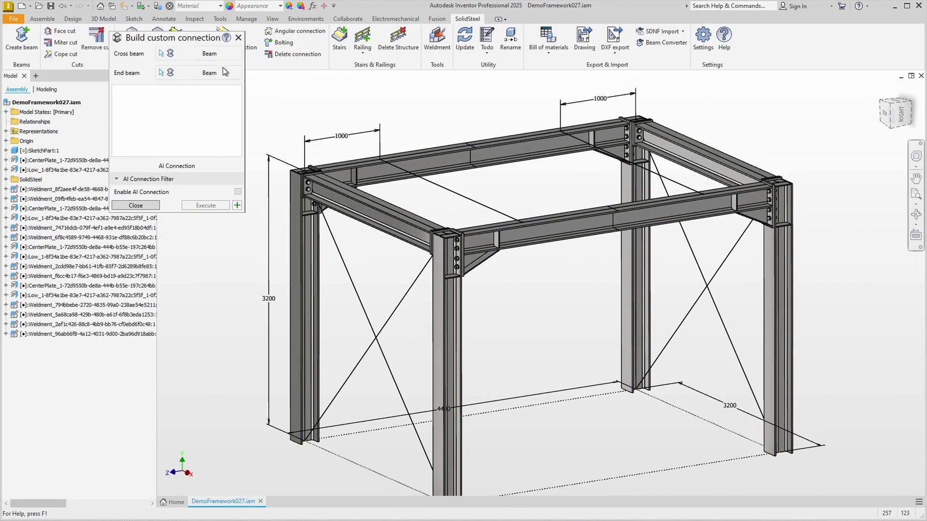
left_click(459, 167)
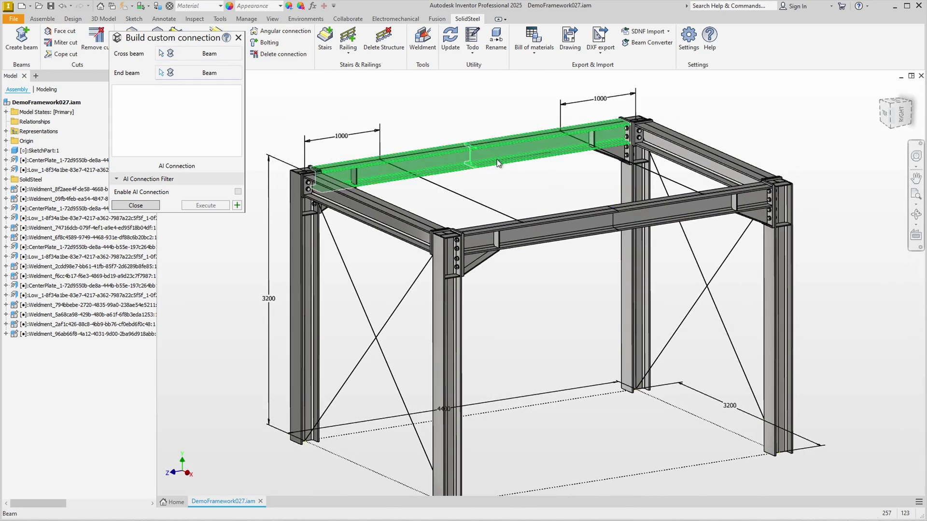
left_click(500, 162)
left_click(152, 130)
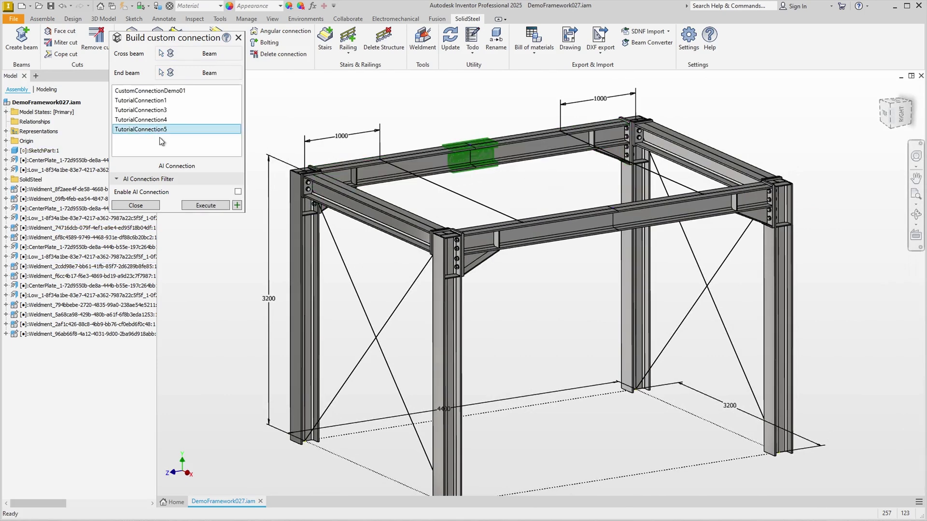
left_click(216, 207)
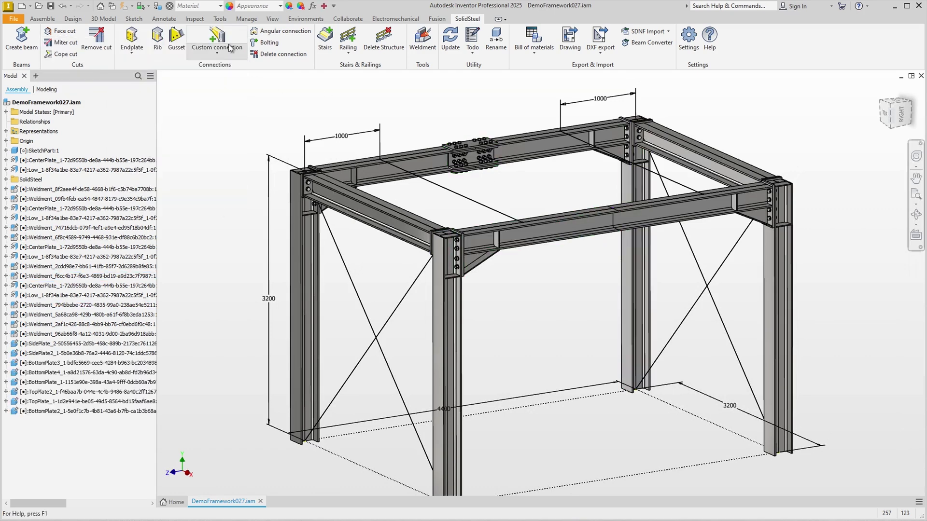
Step: Build the same TutorialConnection5 splice on the front top beam
left_click(229, 48)
left_click(222, 90)
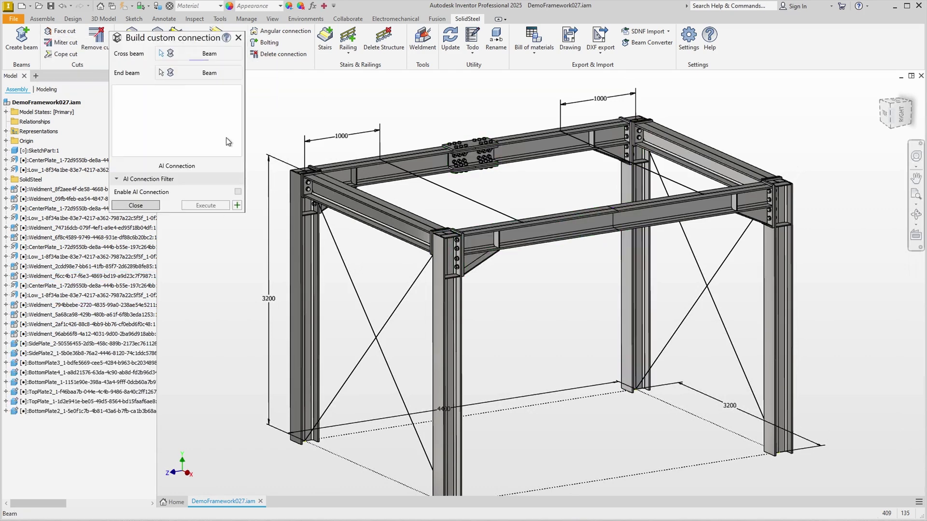
left_click(638, 218)
left_click(141, 129)
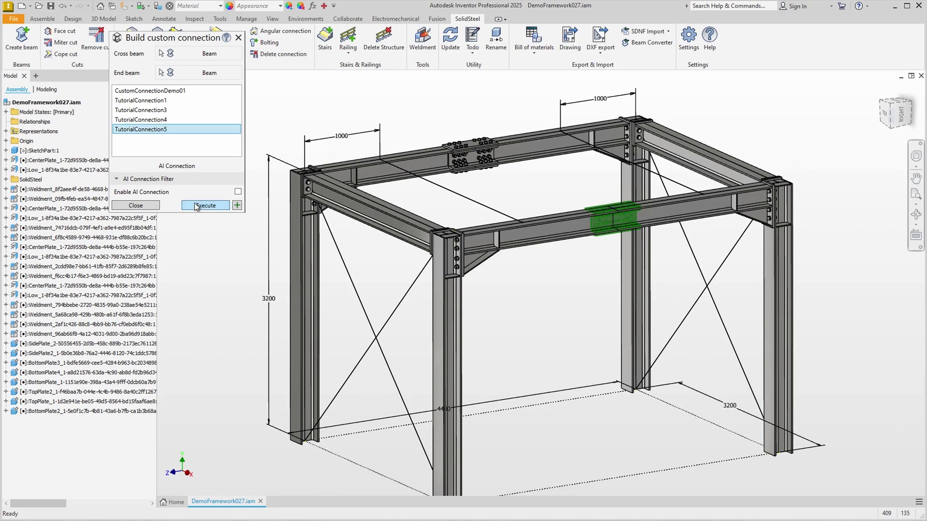
left_click(197, 207)
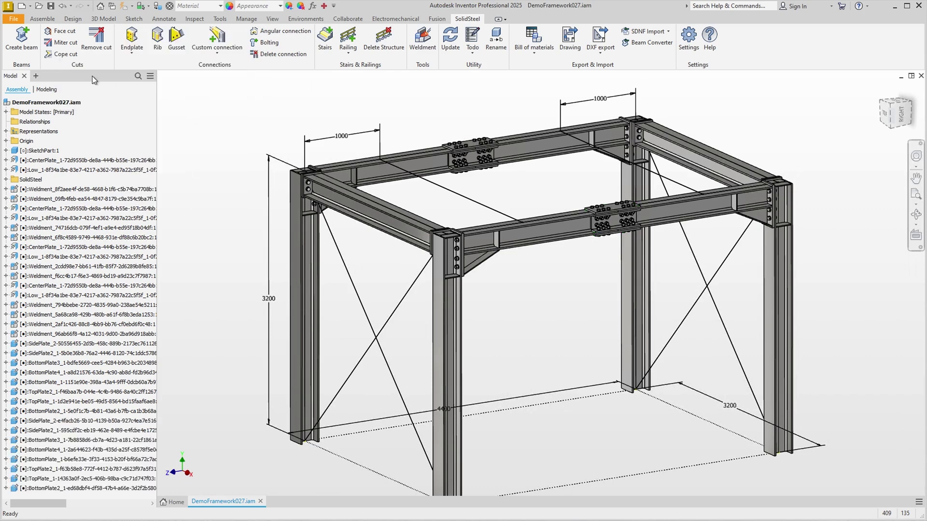
Step: Create IPE 180 beams on both top-frame sketch lines with Top height offset
left_click(21, 49)
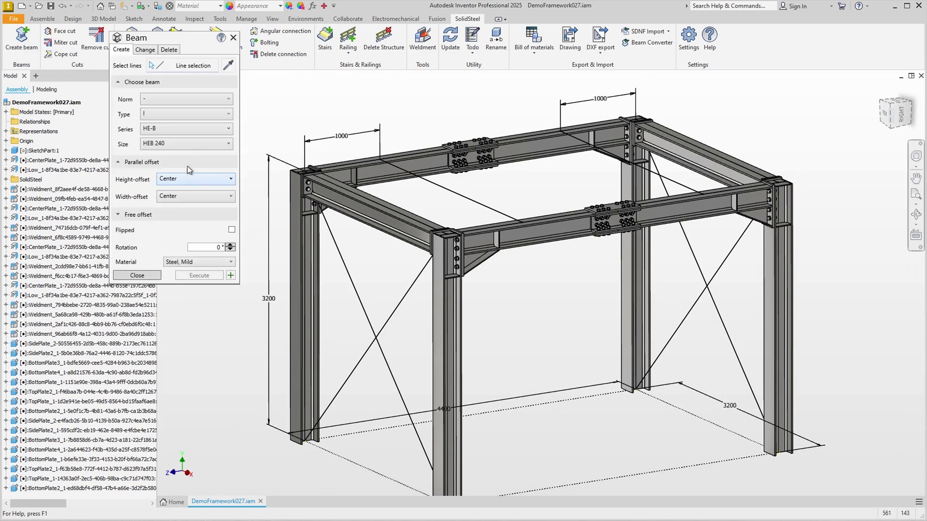
left_click(165, 127)
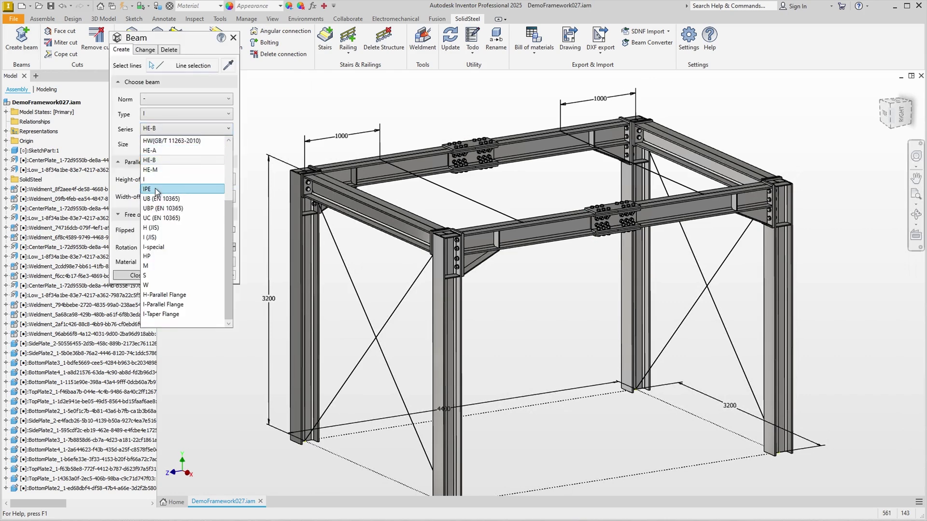
left_click(156, 192)
left_click(169, 144)
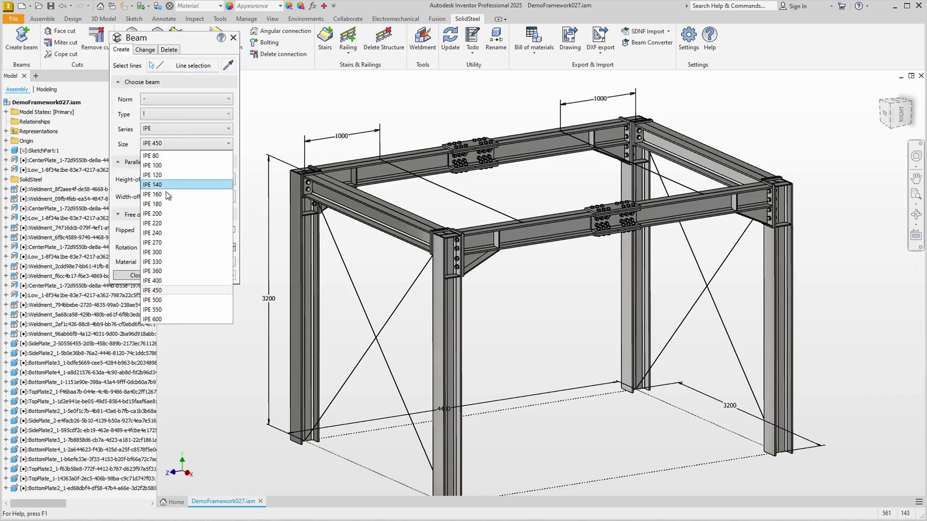
left_click(159, 205)
left_click(451, 189)
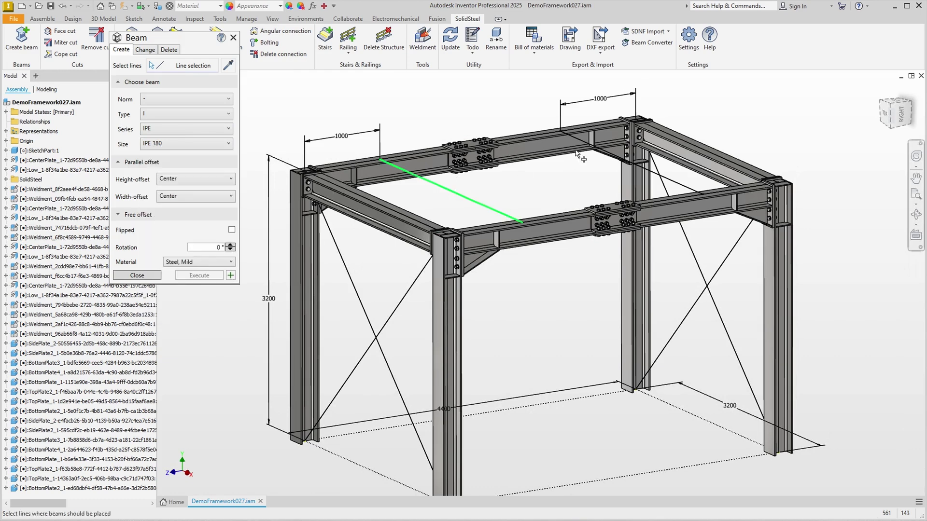
left_click(573, 139)
left_click(175, 180)
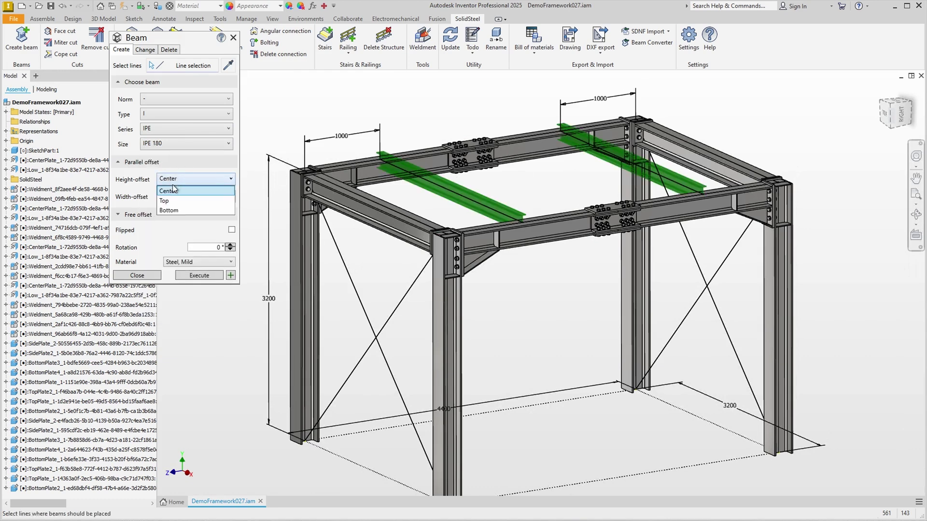
left_click(175, 202)
left_click(209, 276)
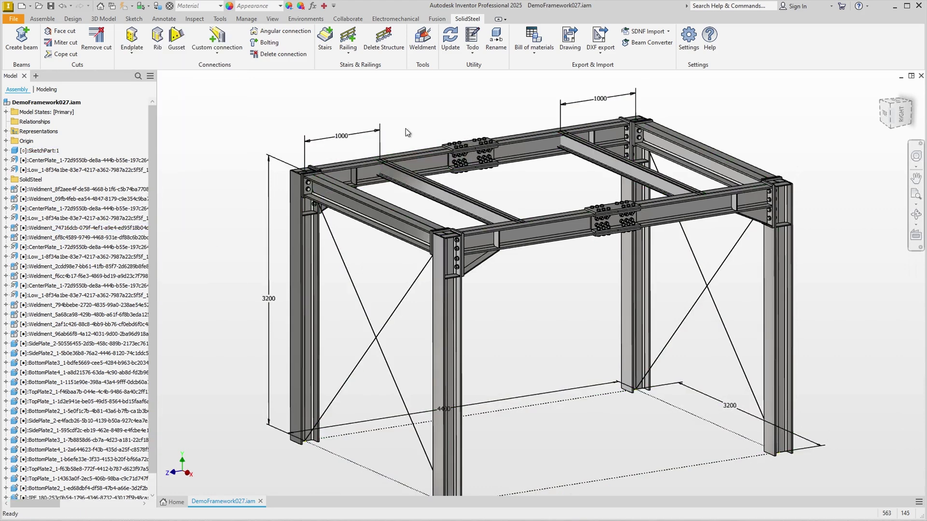
scroll(401, 161, "up", 3)
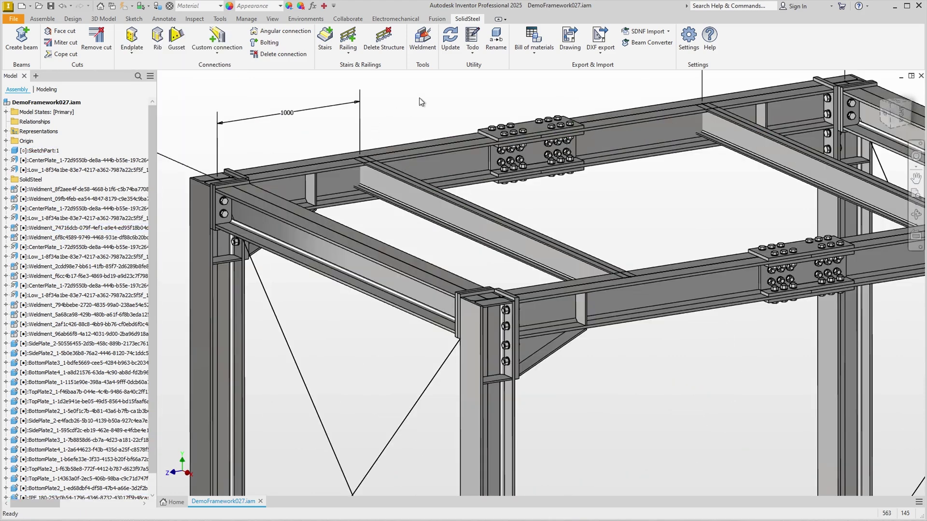
key("Home")
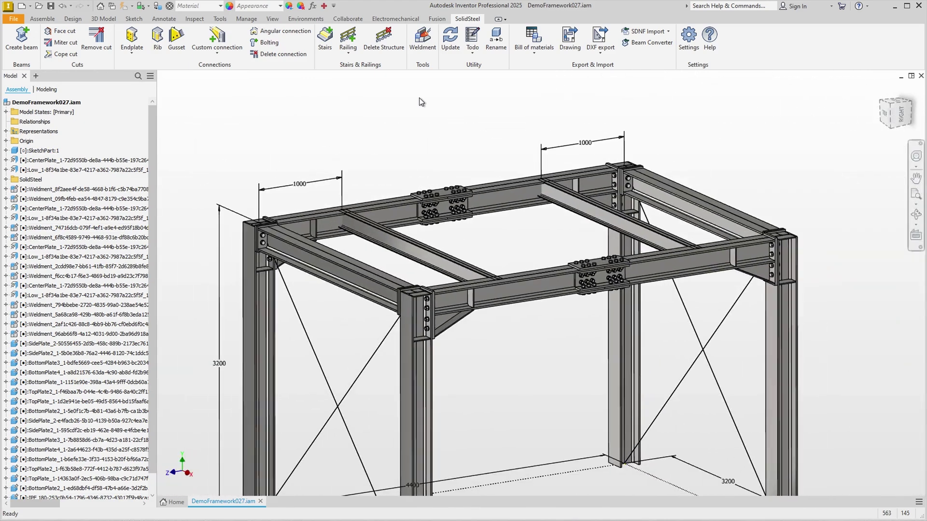
Step: Save the assembly together with all its updated dependent files
key("ctrl+s")
left_click(575, 377)
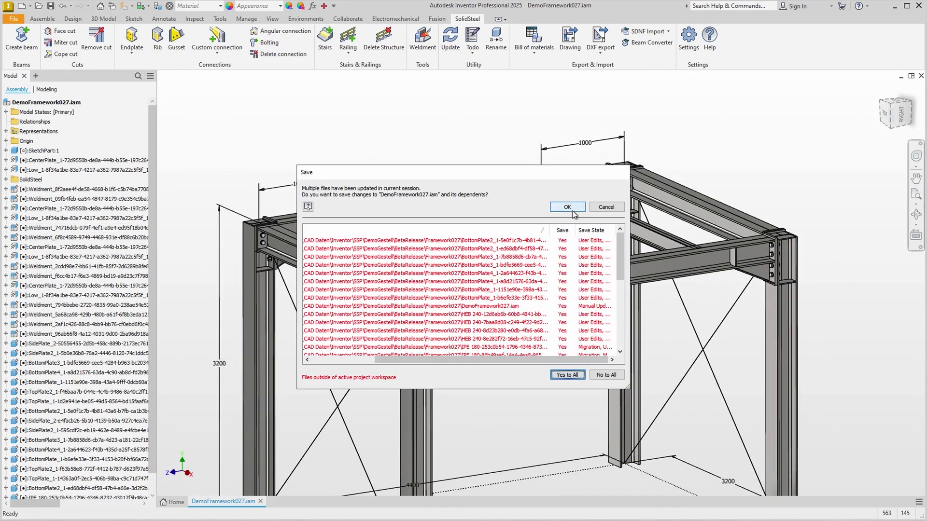
left_click(567, 207)
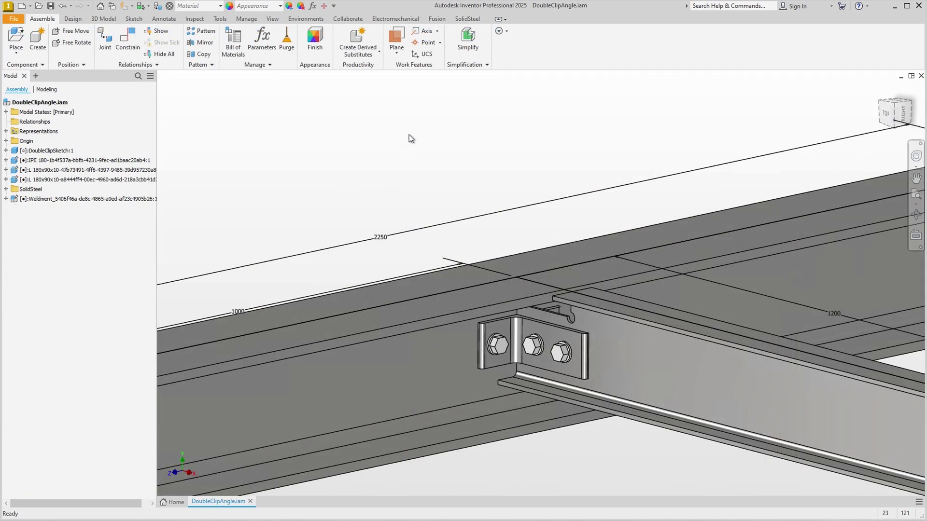
Step: Learn the main beam's angle connection and rib as custom connection TutorialConnection6
left_click(466, 18)
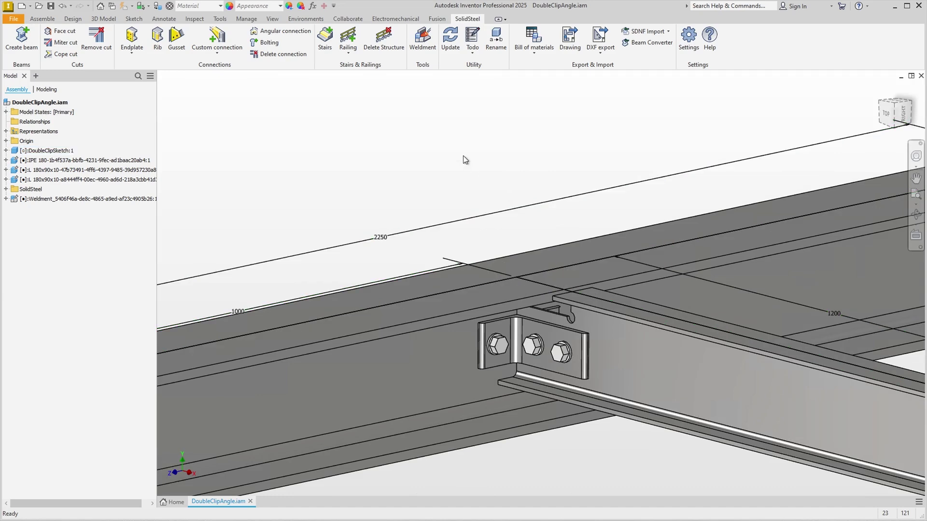
scroll(464, 160, "down", 4)
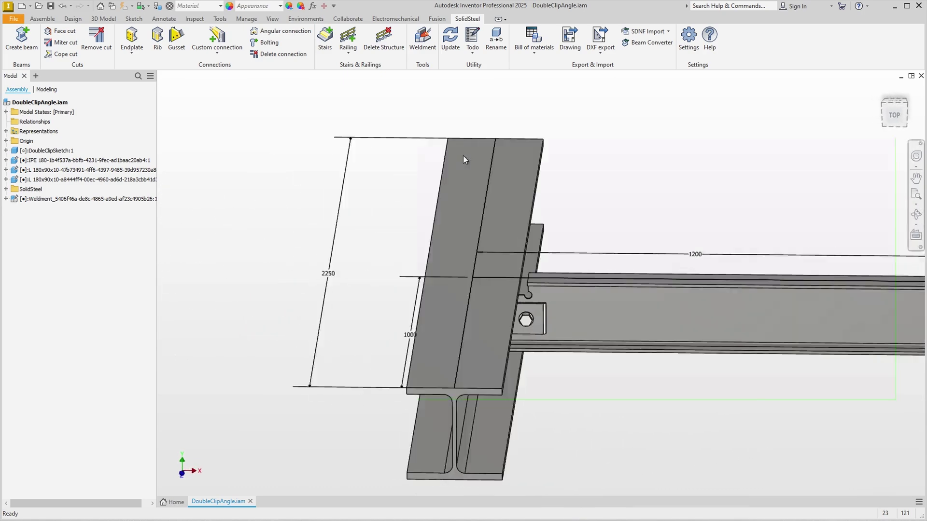
left_click(220, 52)
left_click(222, 89)
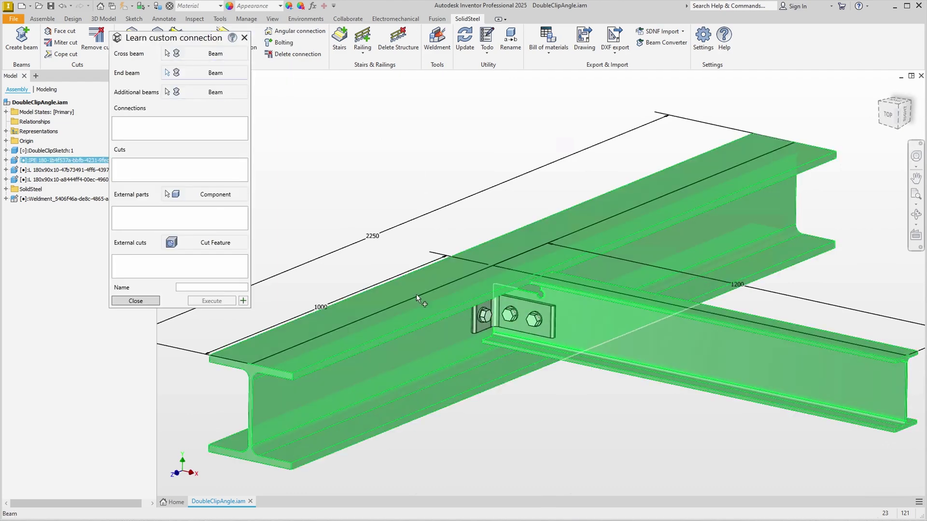
left_click(416, 294)
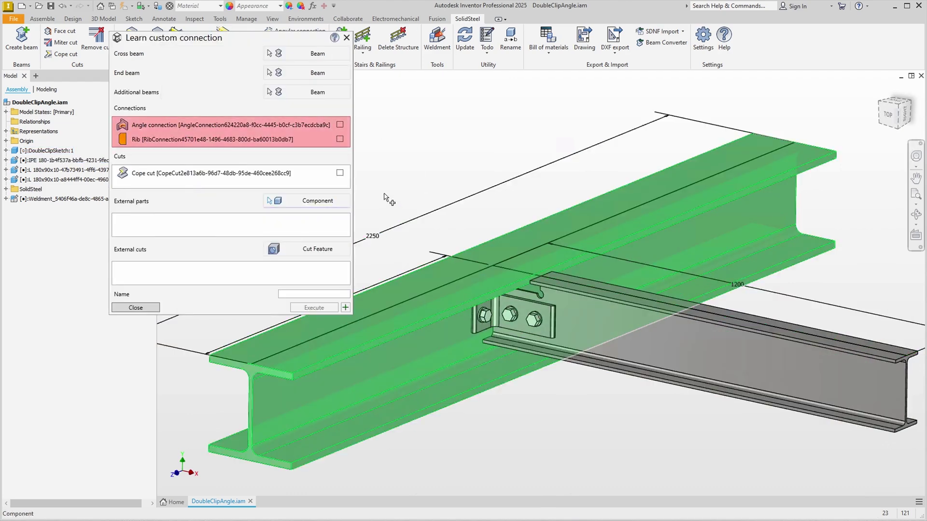
left_click(343, 125)
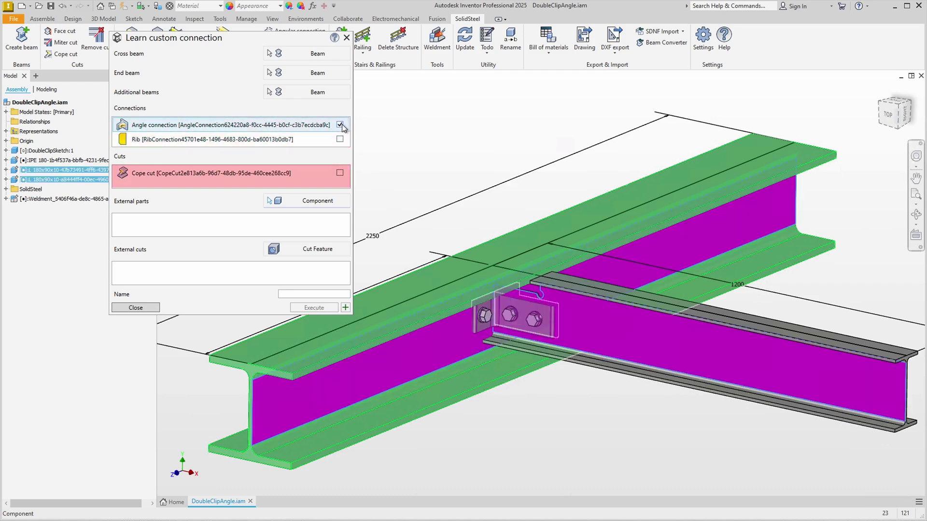
left_click(340, 125)
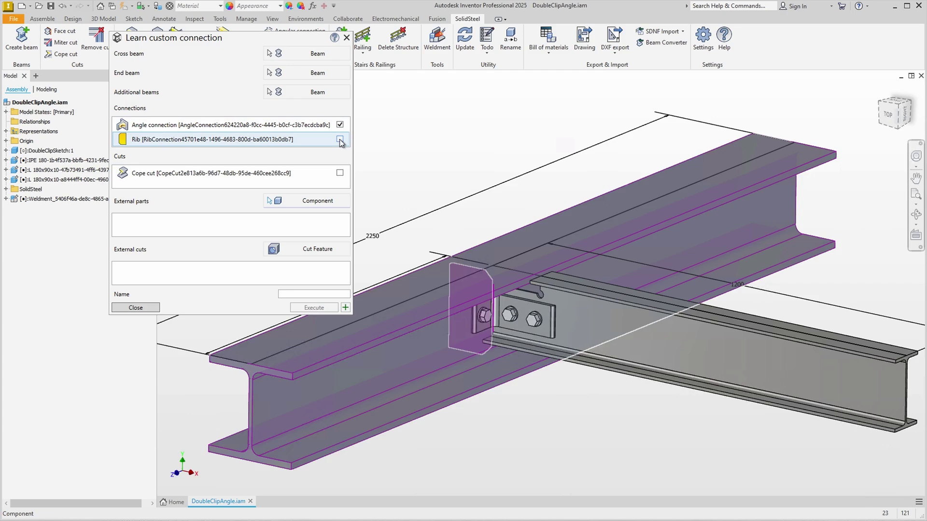
left_click(341, 139)
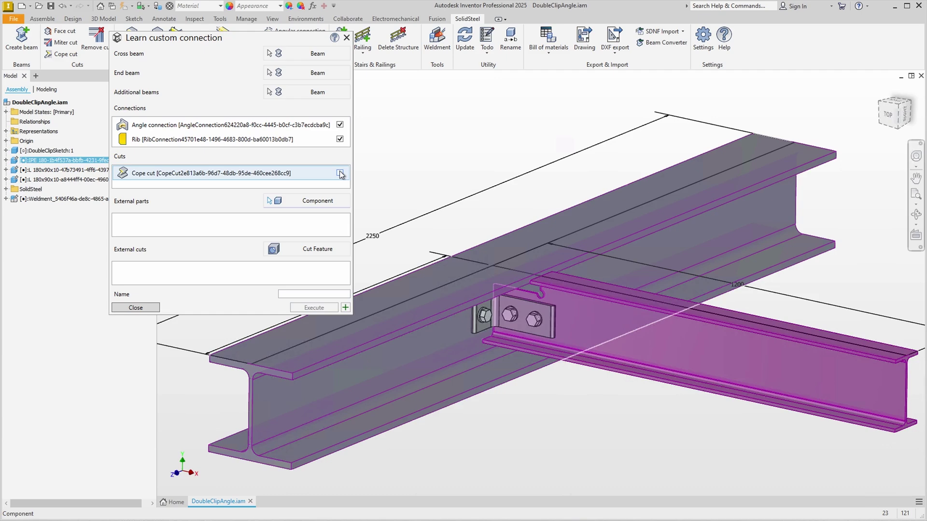
left_click(298, 293)
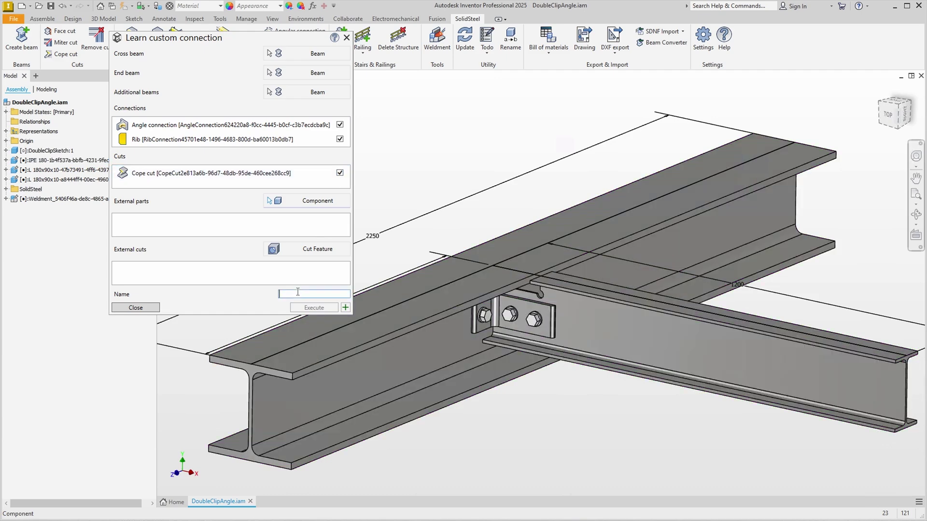
type("TutorialConnection6")
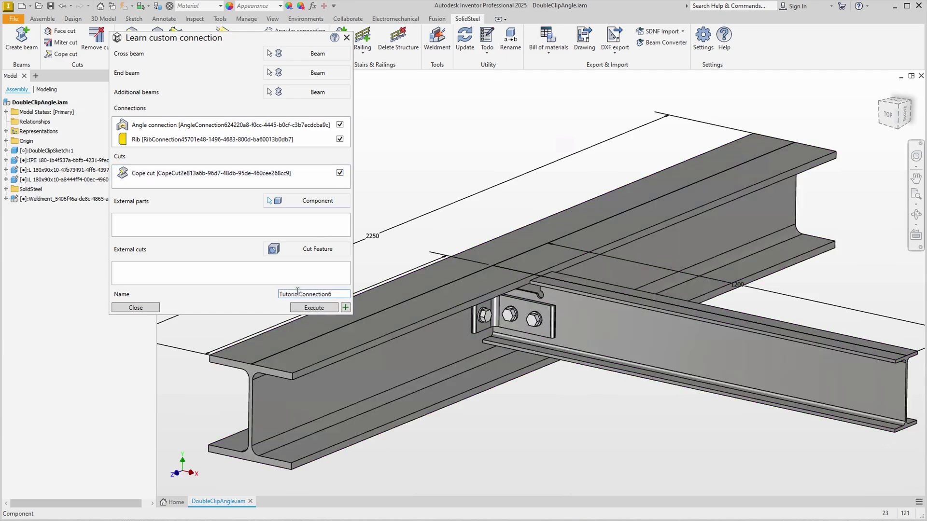
left_click(313, 308)
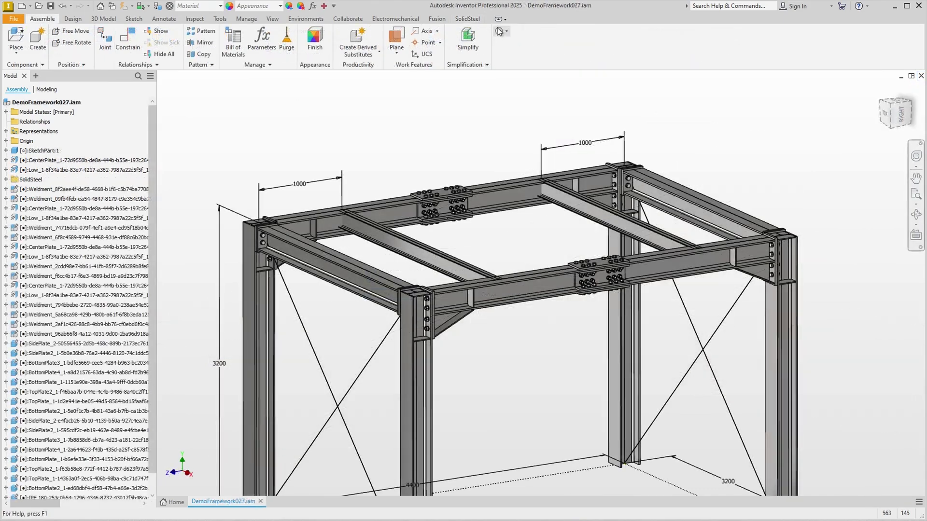
Step: Build TutorialConnection6 on the cross and end beam with AI Connection enabled for all matches
left_click(467, 19)
left_click(231, 55)
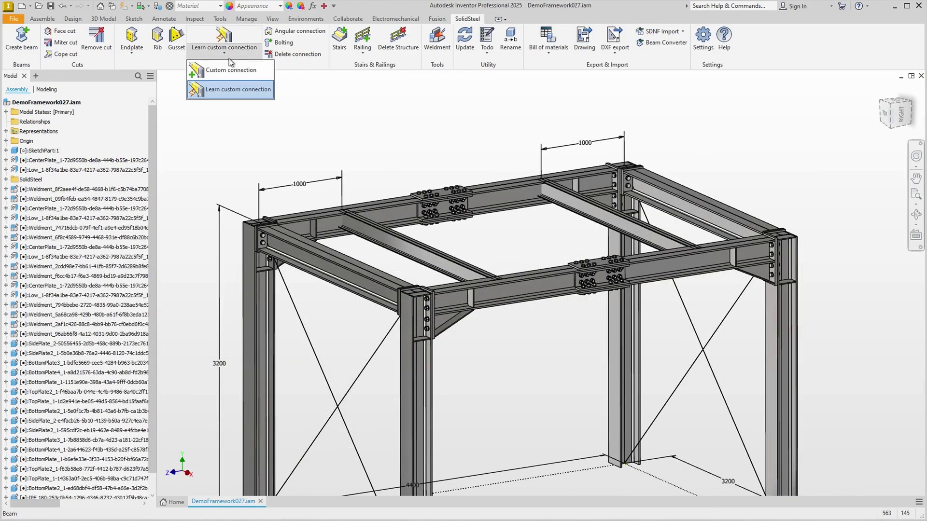
left_click(224, 69)
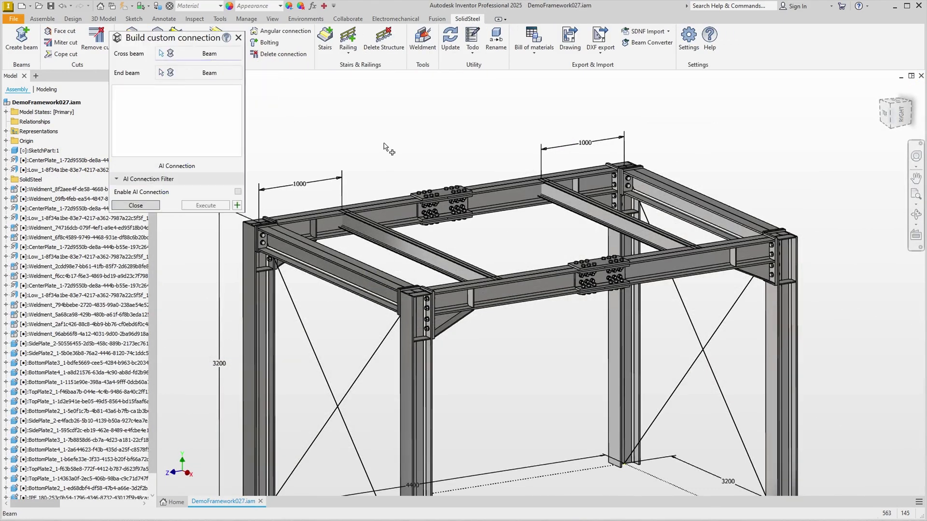
left_click(367, 230)
left_click(373, 210)
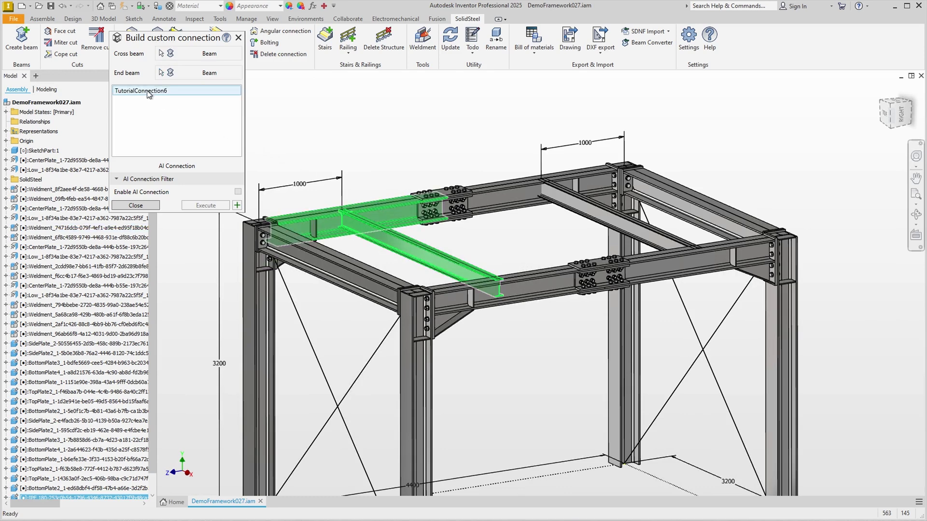
left_click(148, 91)
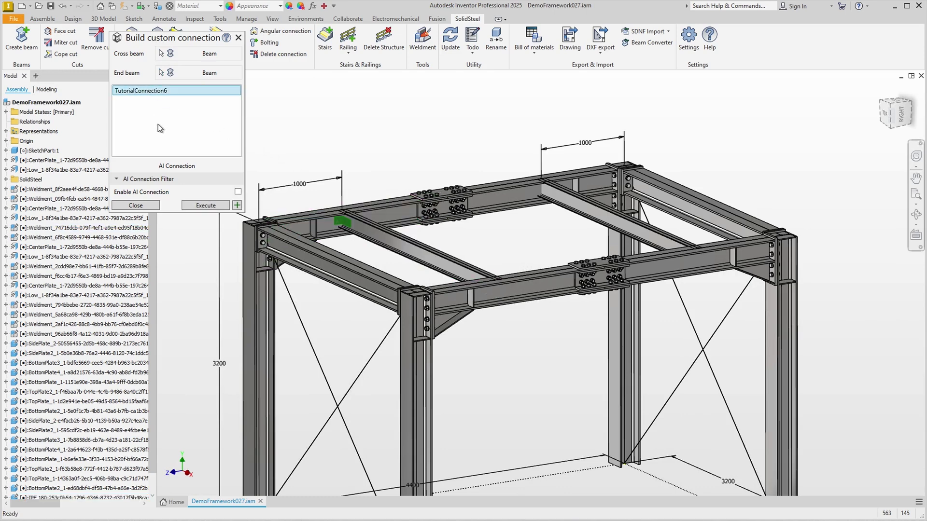
left_click(238, 192)
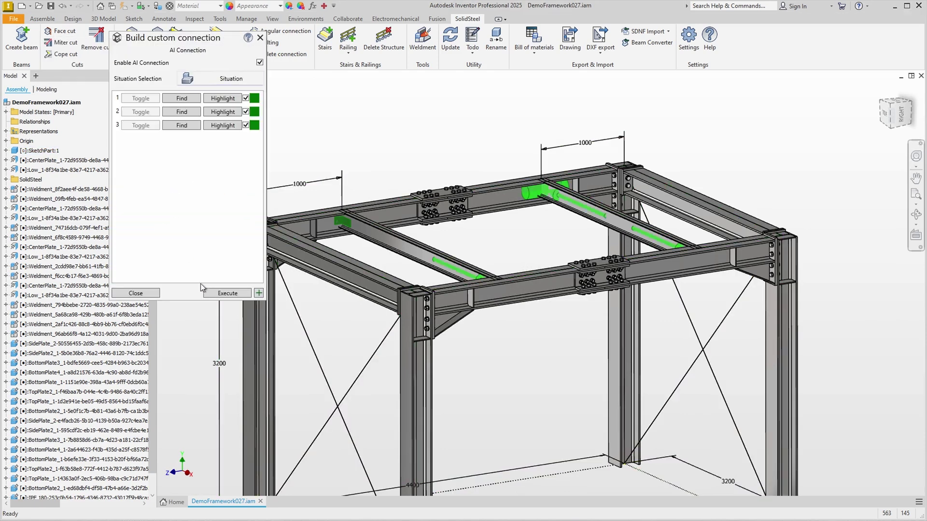
left_click(227, 294)
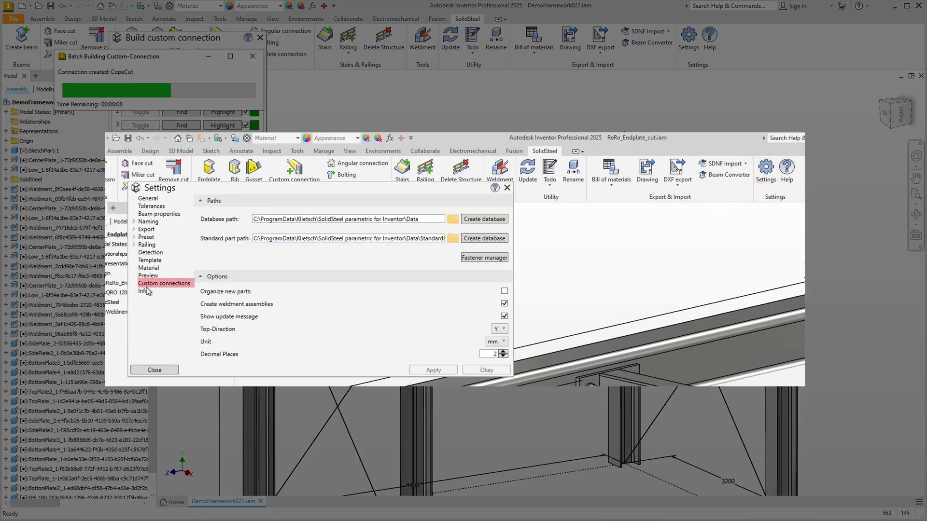
Step: Delete the ReRoCut custom connection from the saved list and close the builder
left_click(162, 286)
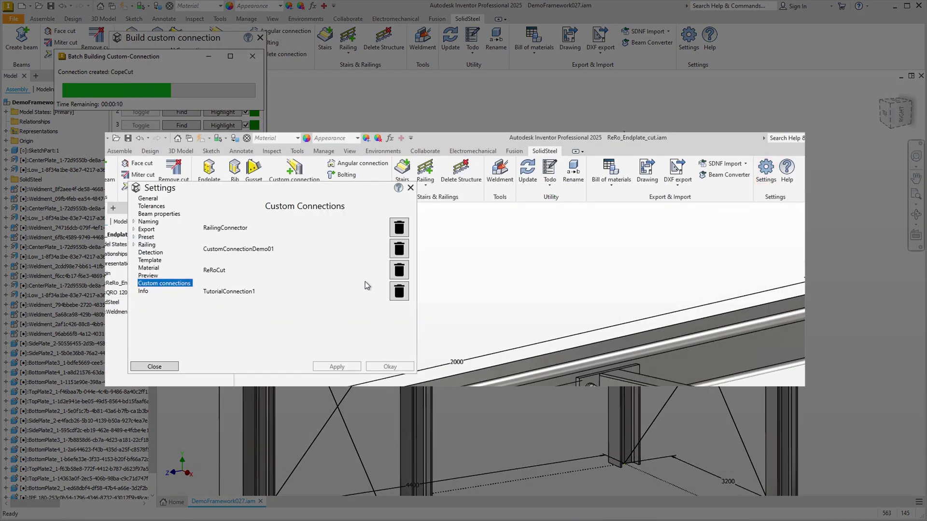
left_click(397, 272)
left_click(255, 290)
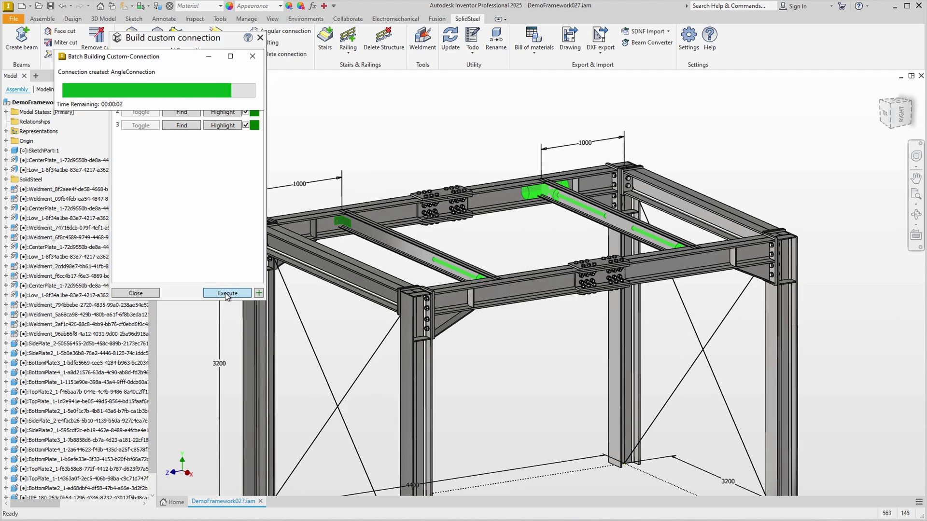
left_click(225, 293)
Step: Pan and zoom the frame to inspect the new clip angle connections at the stage beam ends
key("F2")
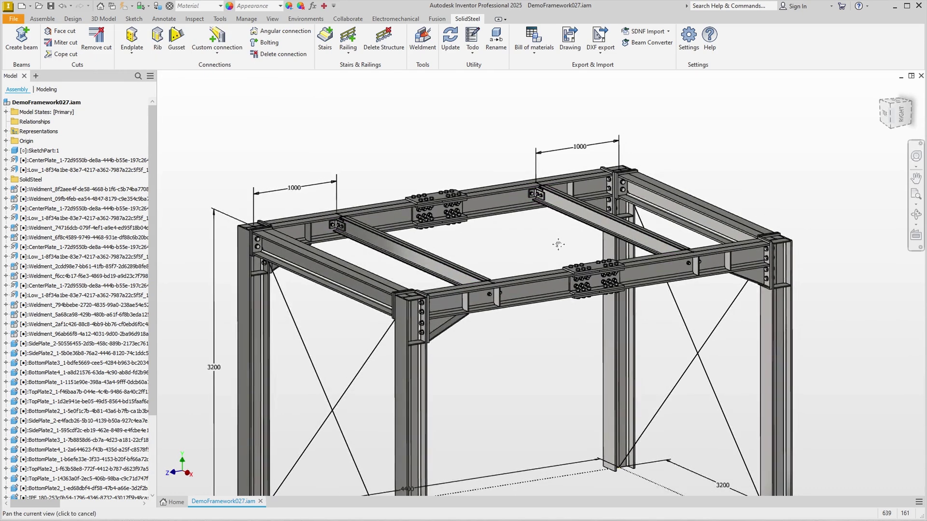
left_click_drag(562, 240, 558, 246)
key("Escape")
scroll(558, 245, "up", 3)
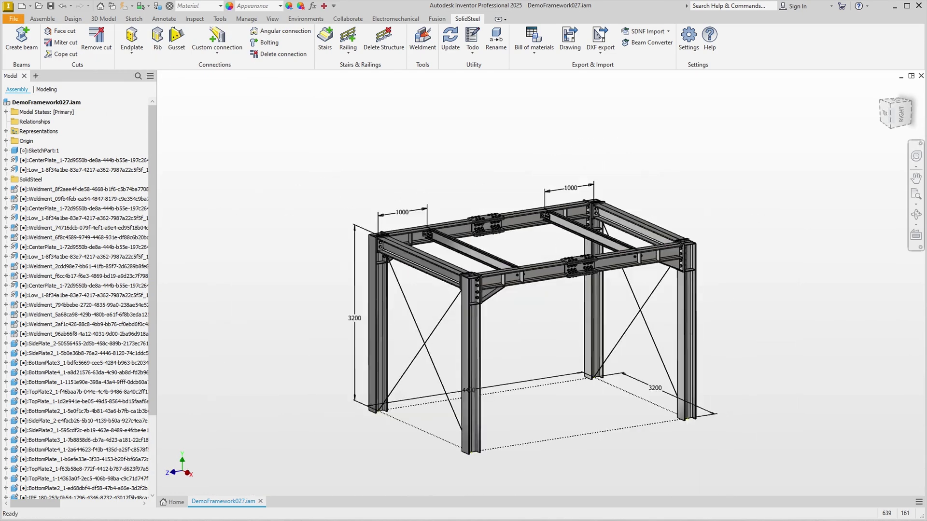
scroll(557, 245, "down", 5)
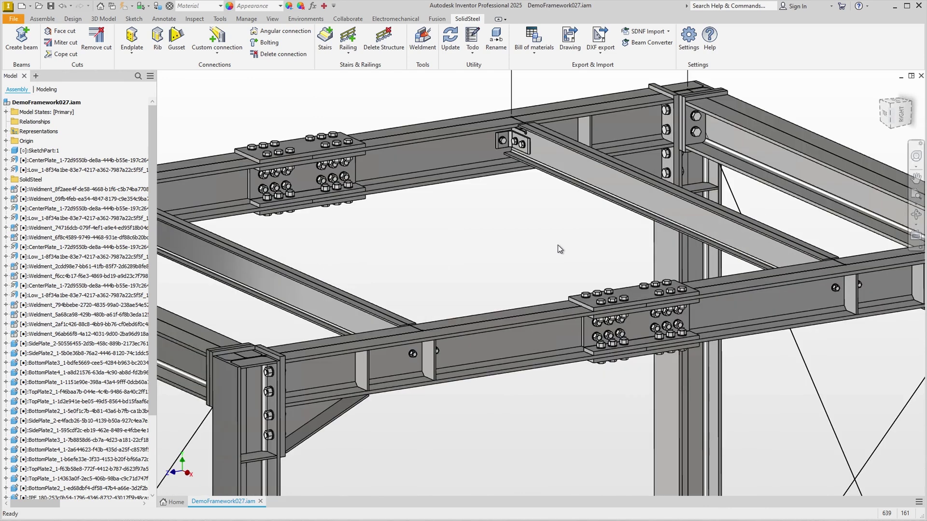
key("F2")
left_click_drag(552, 244, 407, 265)
key("Escape")
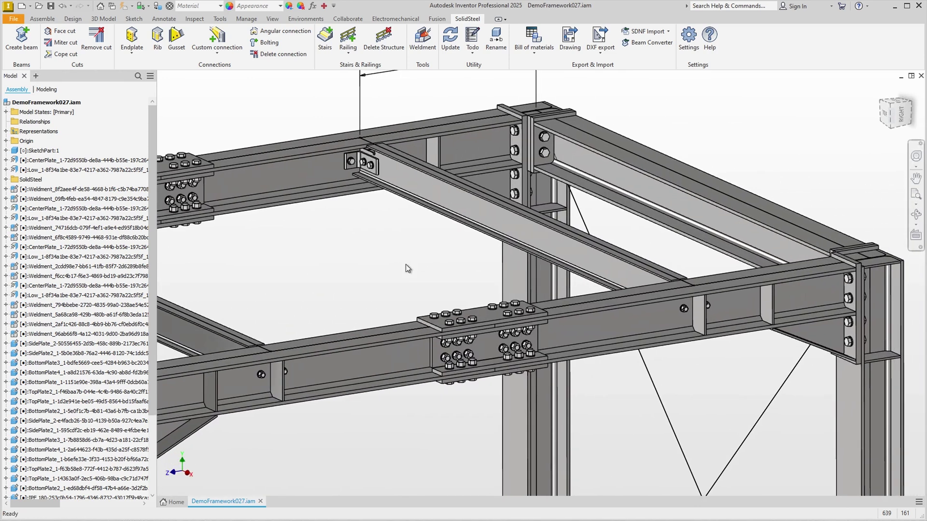